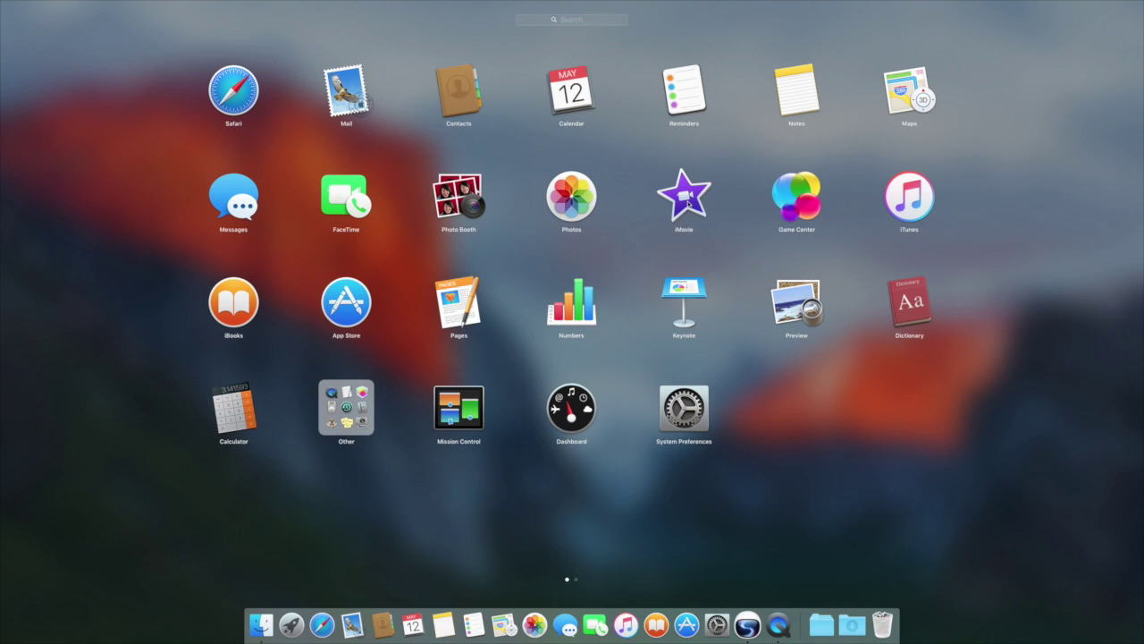
- Launch iMovie and create a new movie project
{"action": "left_click", "coordinate": [687, 197]}
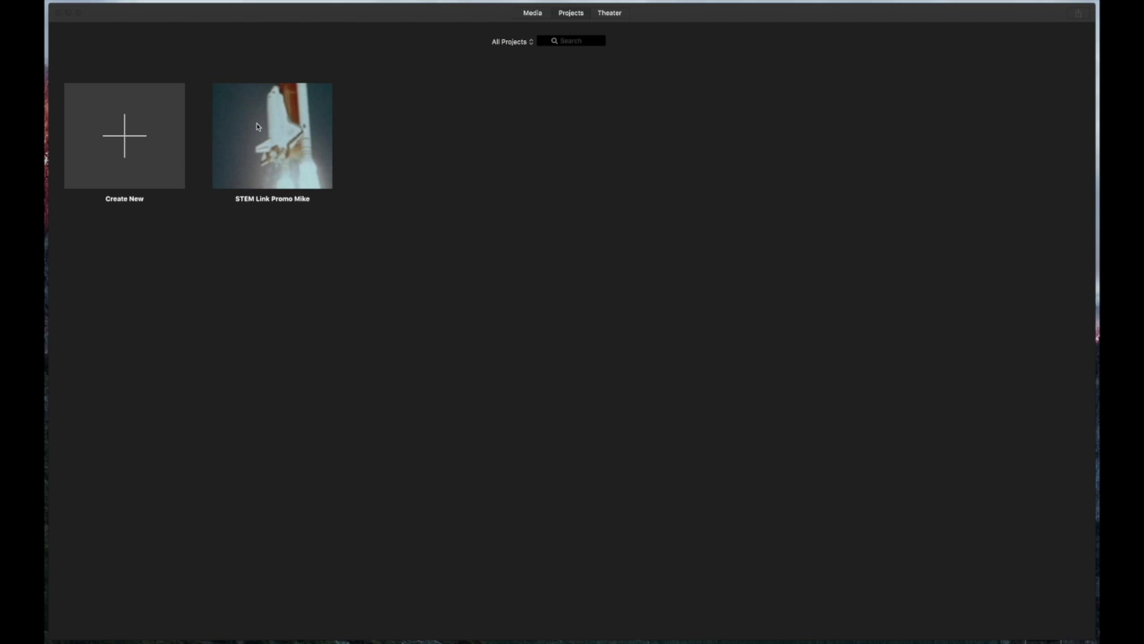
{"action": "left_click", "coordinate": [127, 138]}
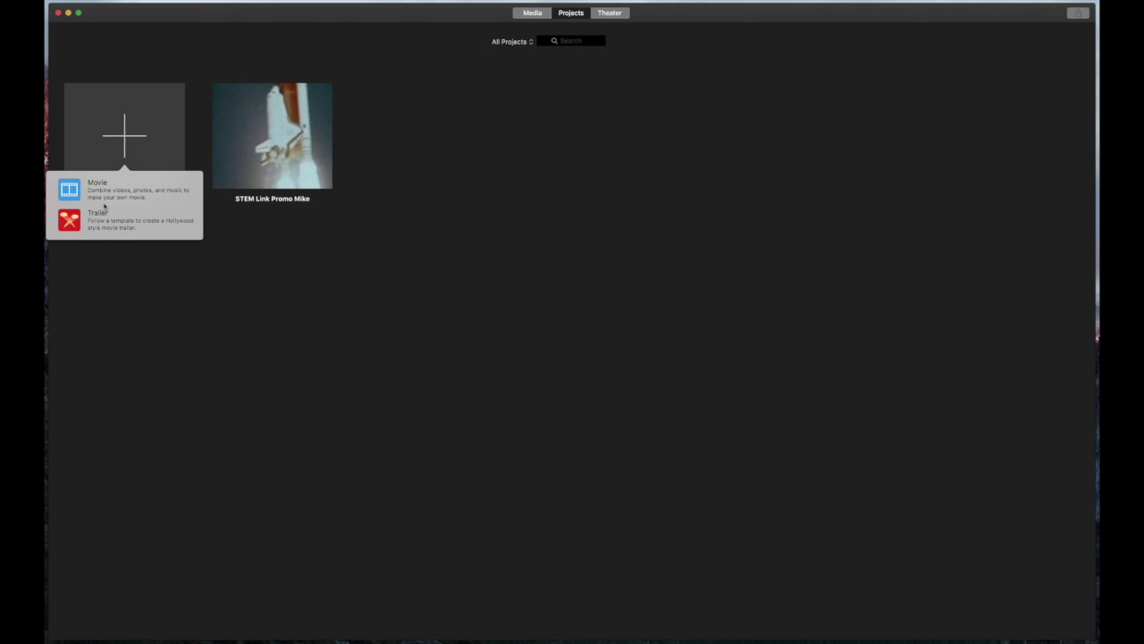
{"action": "left_click", "coordinate": [103, 189]}
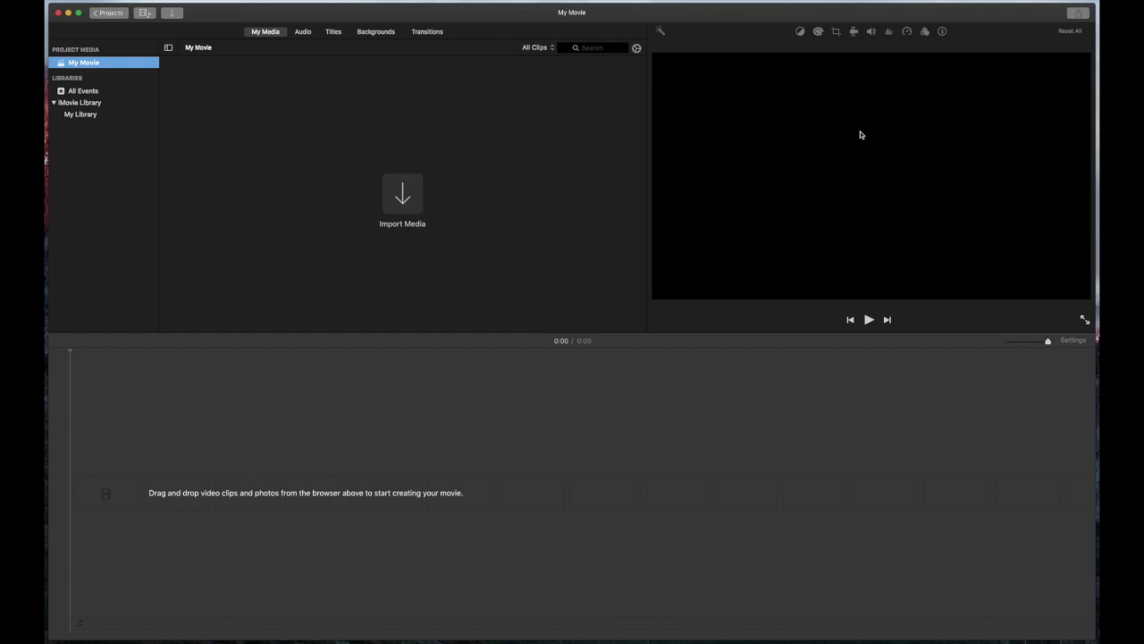
{"action": "left_click", "coordinate": [155, 461]}
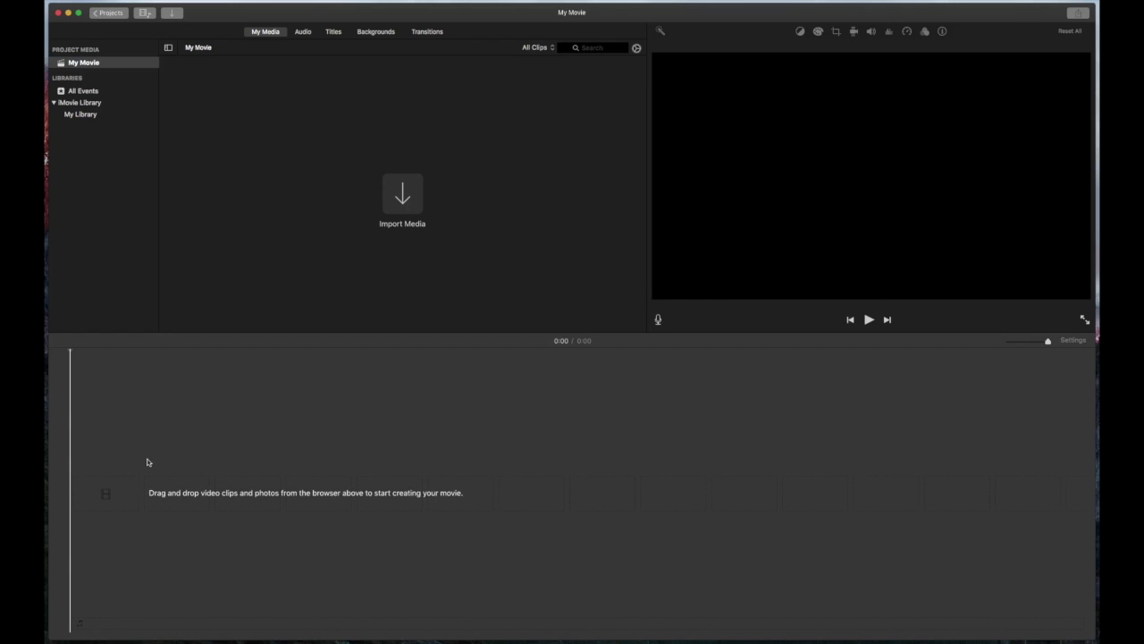
- Move all of the My Library event's audio, video and photo clips into the My Movie project media
{"action": "left_click", "coordinate": [82, 115]}
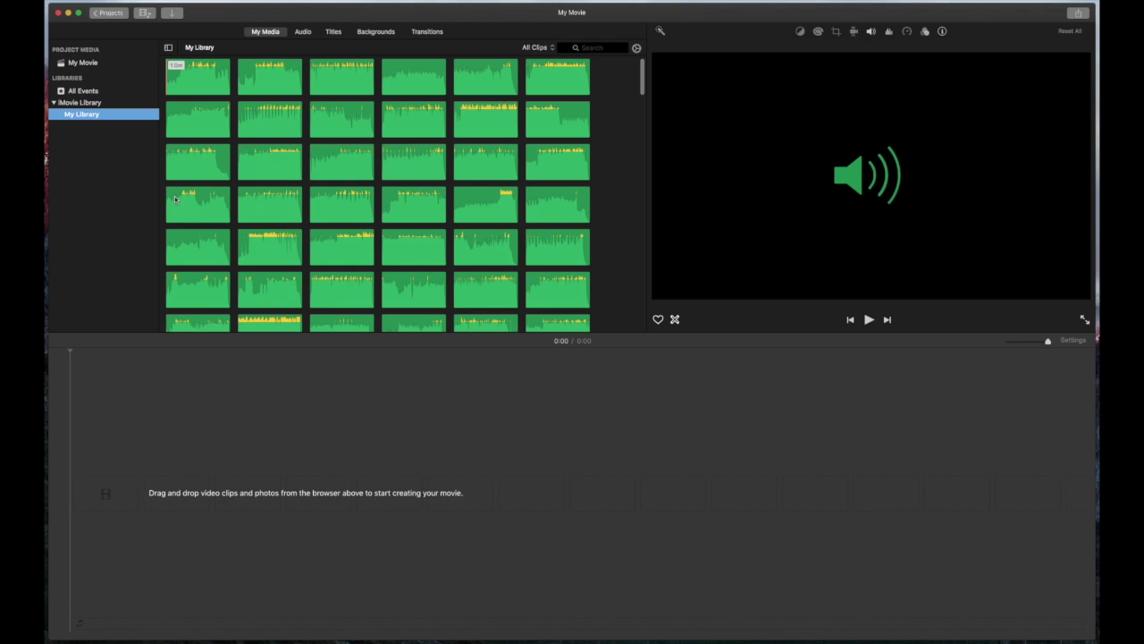
{"action": "scroll", "coordinate": [176, 199], "scroll_direction": "down", "scroll_amount": 10}
{"action": "scroll", "coordinate": [176, 200], "scroll_direction": "down", "scroll_amount": 10}
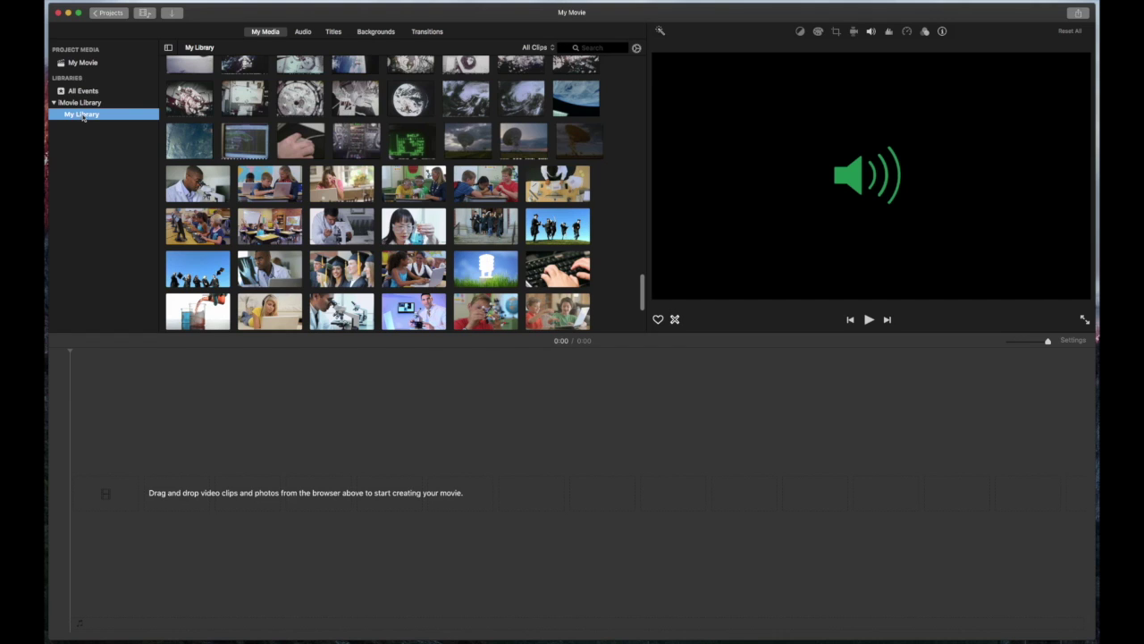
{"action": "left_click", "coordinate": [89, 65]}
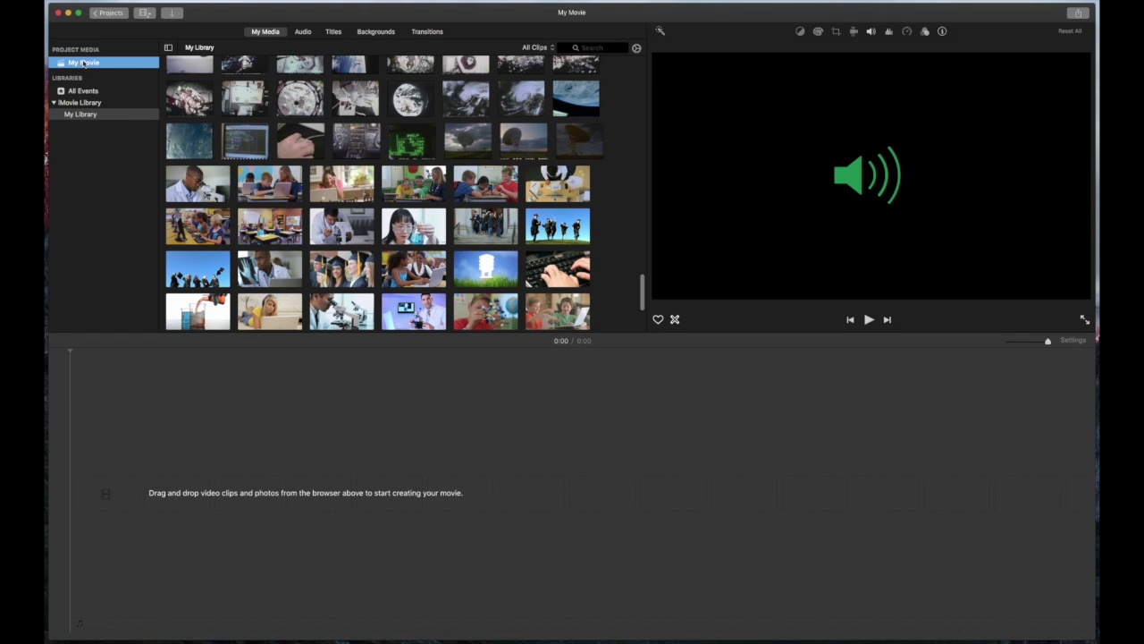
{"action": "left_click", "coordinate": [89, 64]}
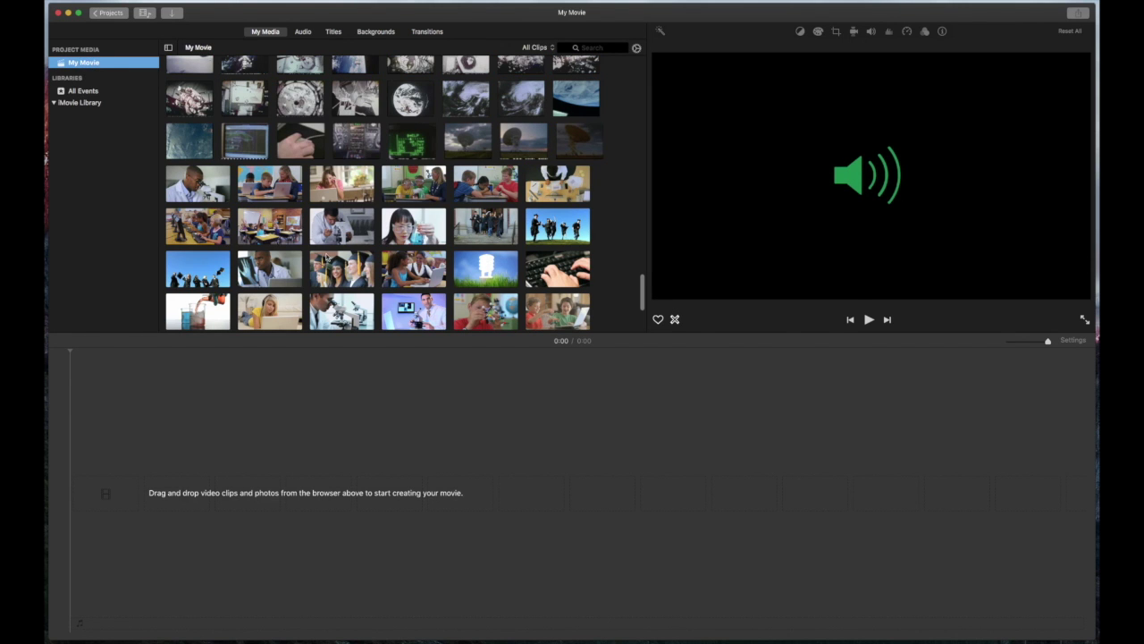
{"action": "scroll", "coordinate": [330, 252], "scroll_direction": "down", "scroll_amount": 3}
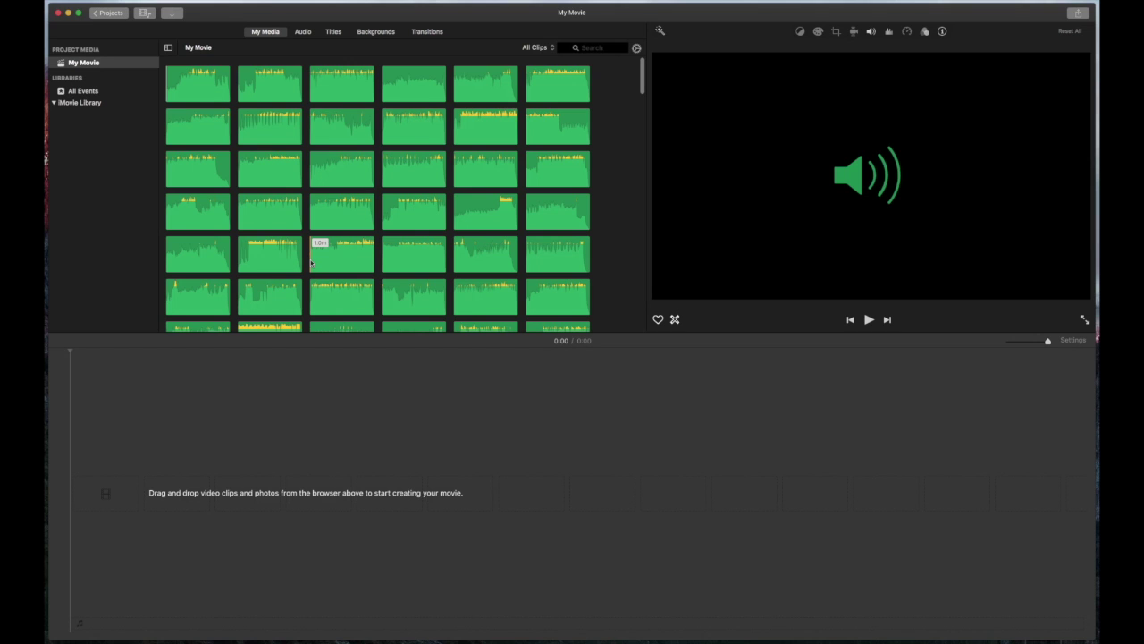
- Preview several of the music clips in the My Movie media to find a suitable soundtrack
{"action": "key", "text": "space"}
{"action": "key", "text": "space"}
{"action": "scroll", "coordinate": [272, 247], "scroll_direction": "down", "scroll_amount": 5}
{"action": "scroll", "coordinate": [281, 241], "scroll_direction": "up", "scroll_amount": 3}
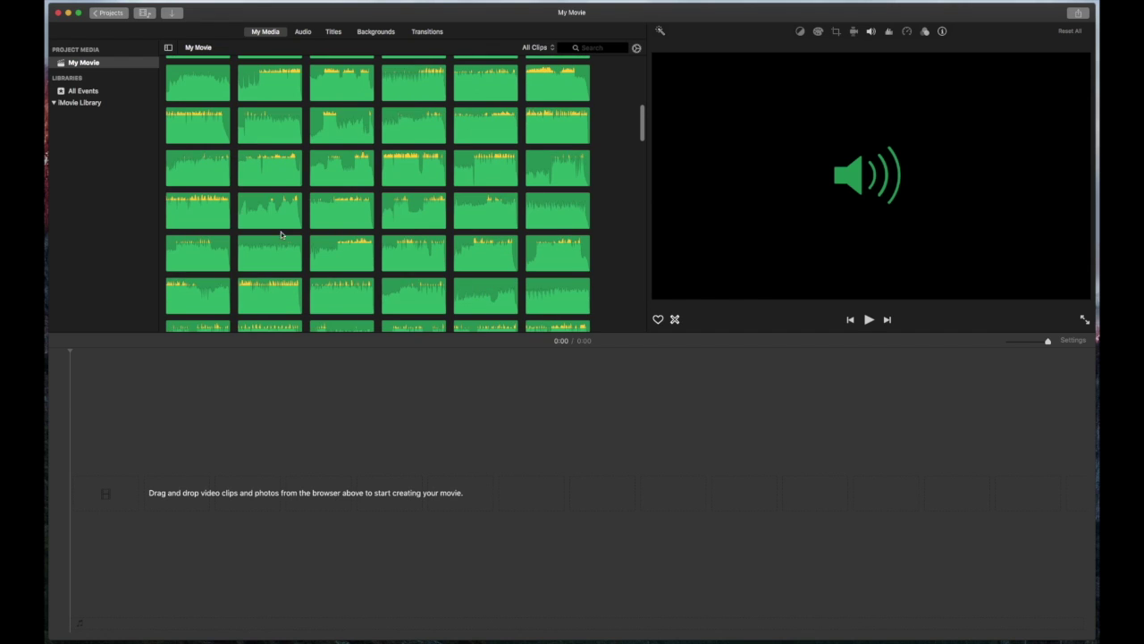
{"action": "key", "text": "space"}
{"action": "key", "text": "space"}
{"action": "key", "text": "space"}
{"action": "key", "text": "space"}
{"action": "scroll", "coordinate": [170, 129], "scroll_direction": "up", "scroll_amount": 5}
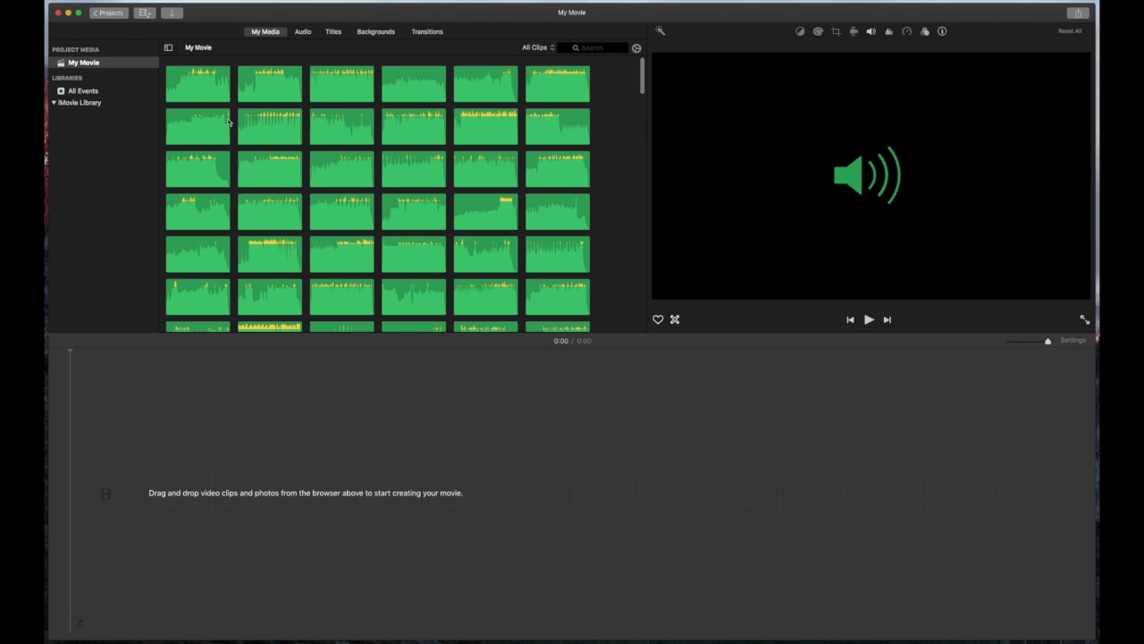
{"action": "key", "text": "space"}
{"action": "key", "text": "space"}
- Add the 59.9-second Adrenaline Rush_60 clip as background music at the start of the timeline and lower its volume
{"action": "left_click", "coordinate": [342, 88]}
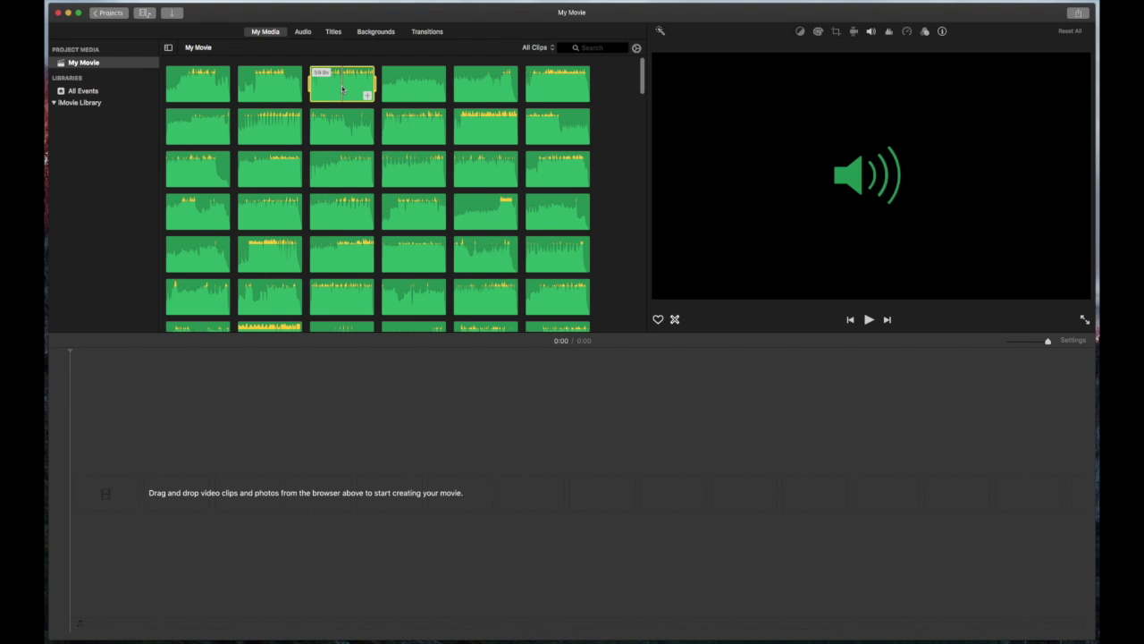
{"action": "left_click_drag", "start_coordinate": [340, 85], "coordinate": [83, 619]}
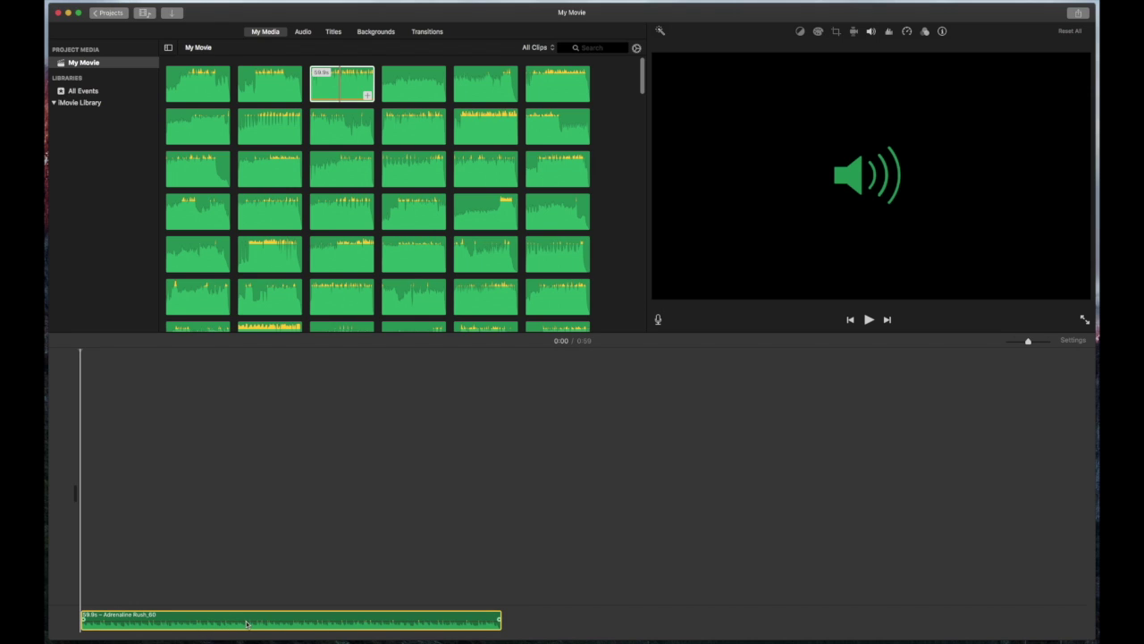
{"action": "left_click_drag", "start_coordinate": [248, 615], "coordinate": [248, 619]}
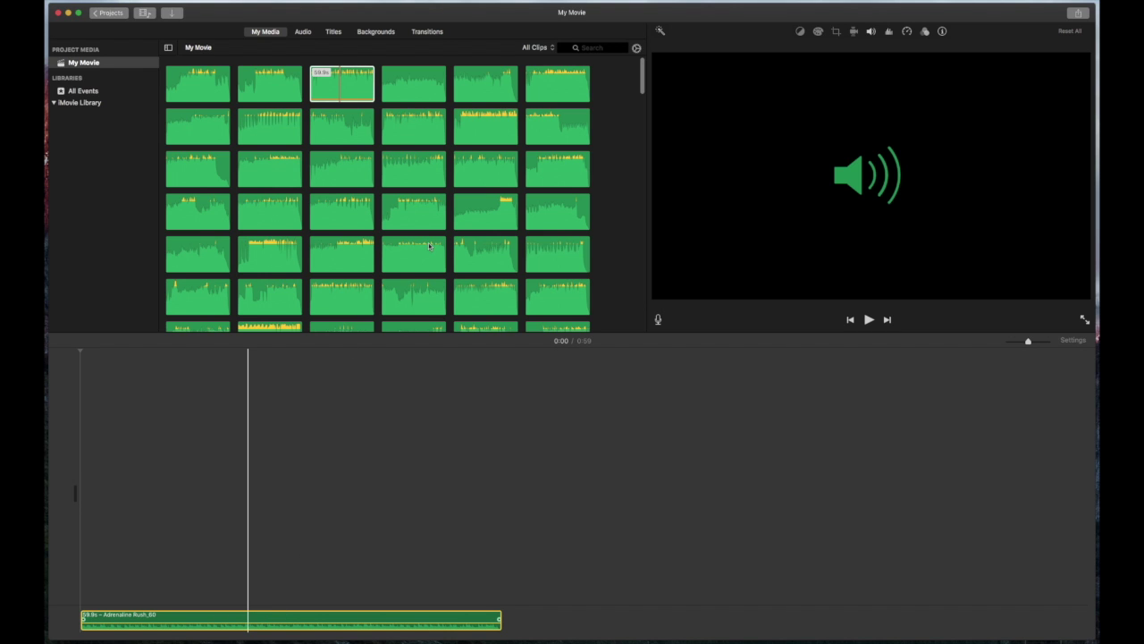
- Play the soundtrack from the beginning and place markers on its beats up to about 0:18, stopping at 0:20
{"action": "scroll", "coordinate": [429, 244], "scroll_direction": "down", "scroll_amount": 15}
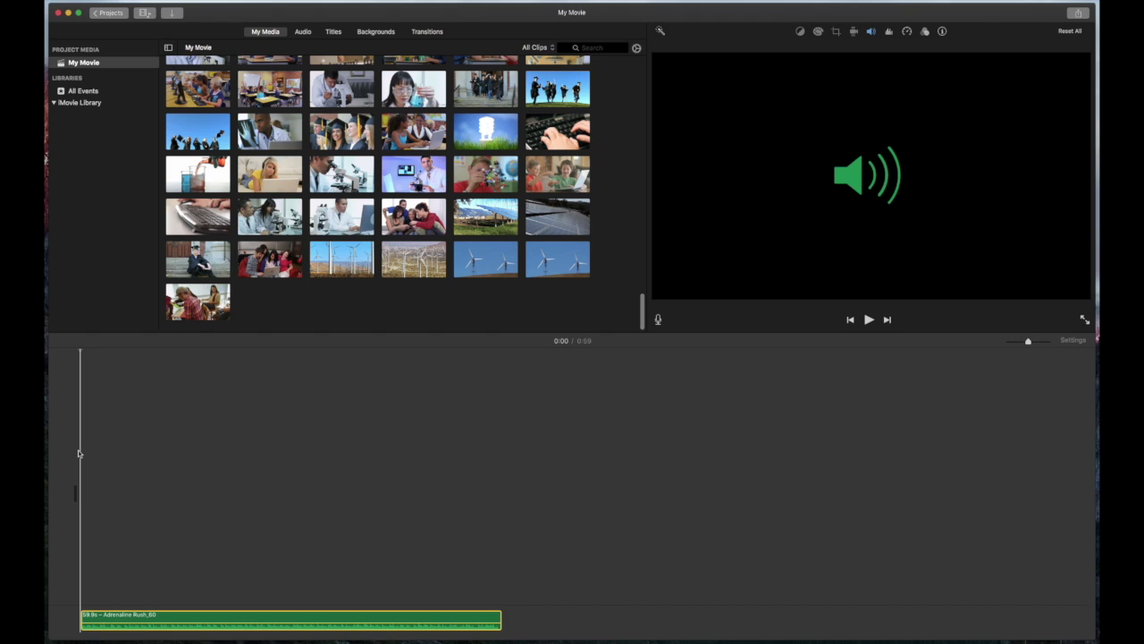
{"action": "key", "text": "space"}
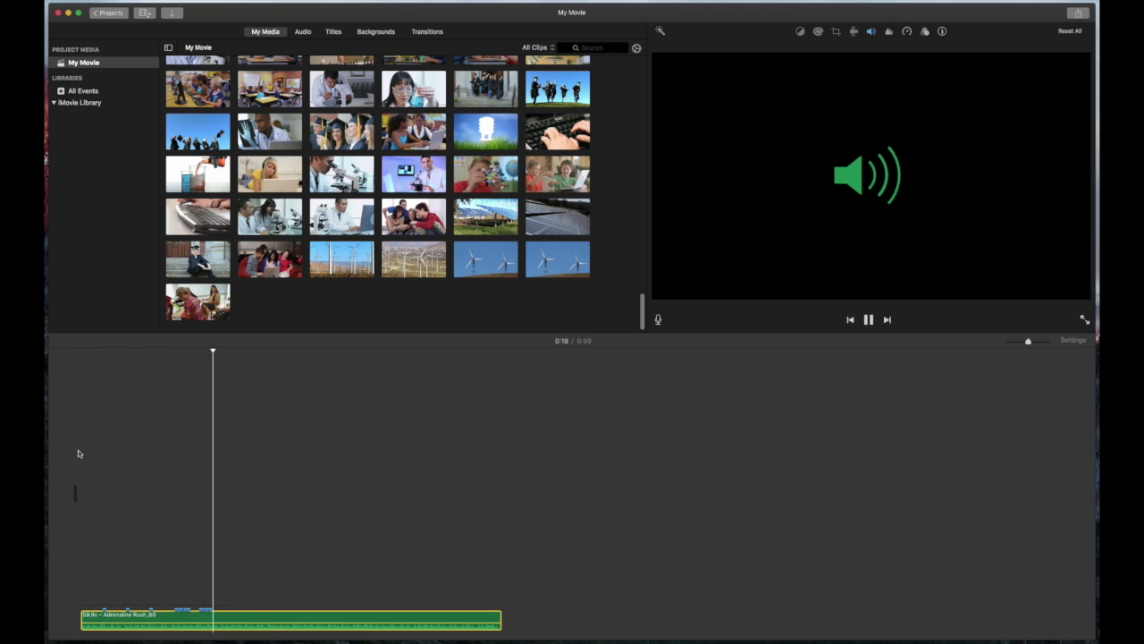
{"action": "key", "text": "space"}
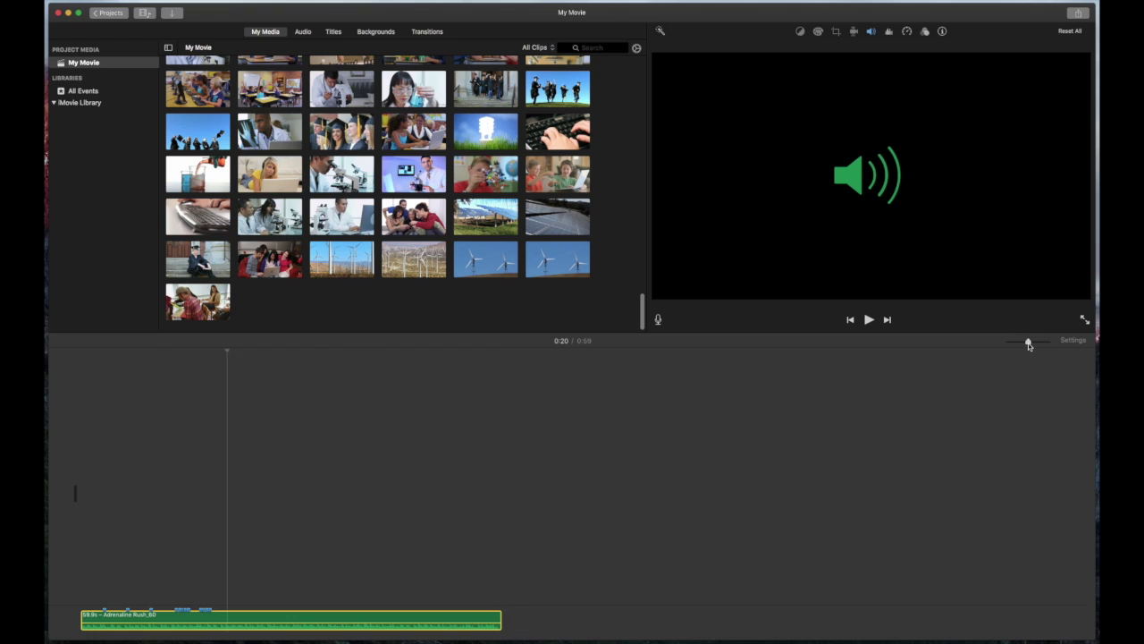
- Examine the spacing of the beat markers along the music track at a closely zoomed timeline scale
{"action": "mouse_move", "coordinate": [1028, 344]}
{"action": "left_mouse_down"}
{"action": "mouse_move", "coordinate": [1015, 344]}
{"action": "mouse_move", "coordinate": [1047, 345]}
{"action": "left_mouse_up"}
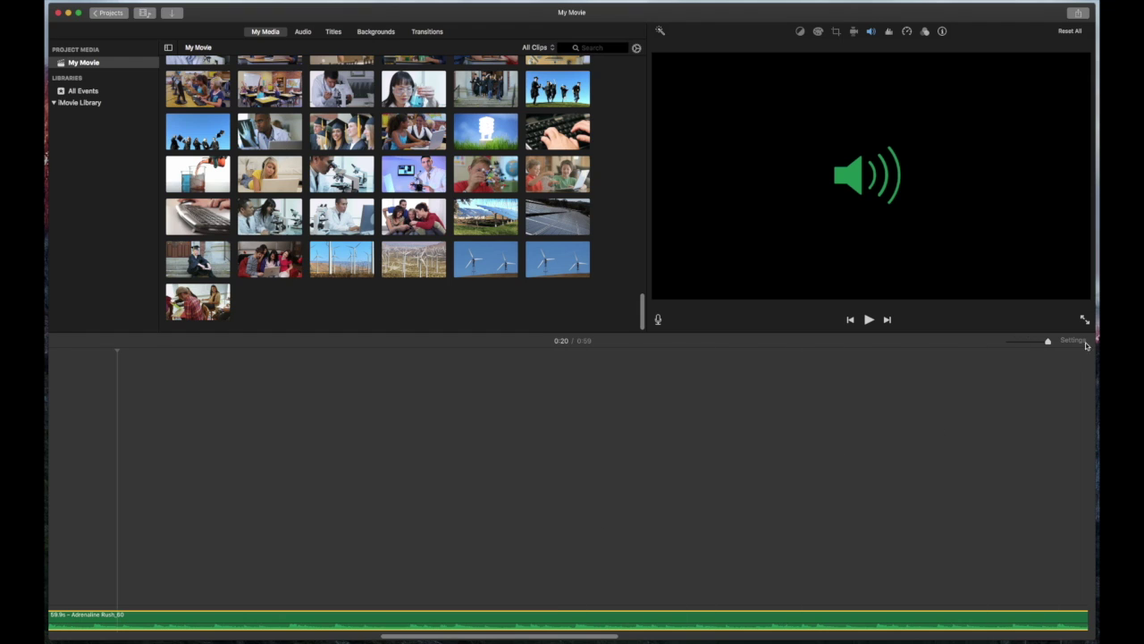
{"action": "left_click_drag", "start_coordinate": [1048, 344], "coordinate": [1038, 347]}
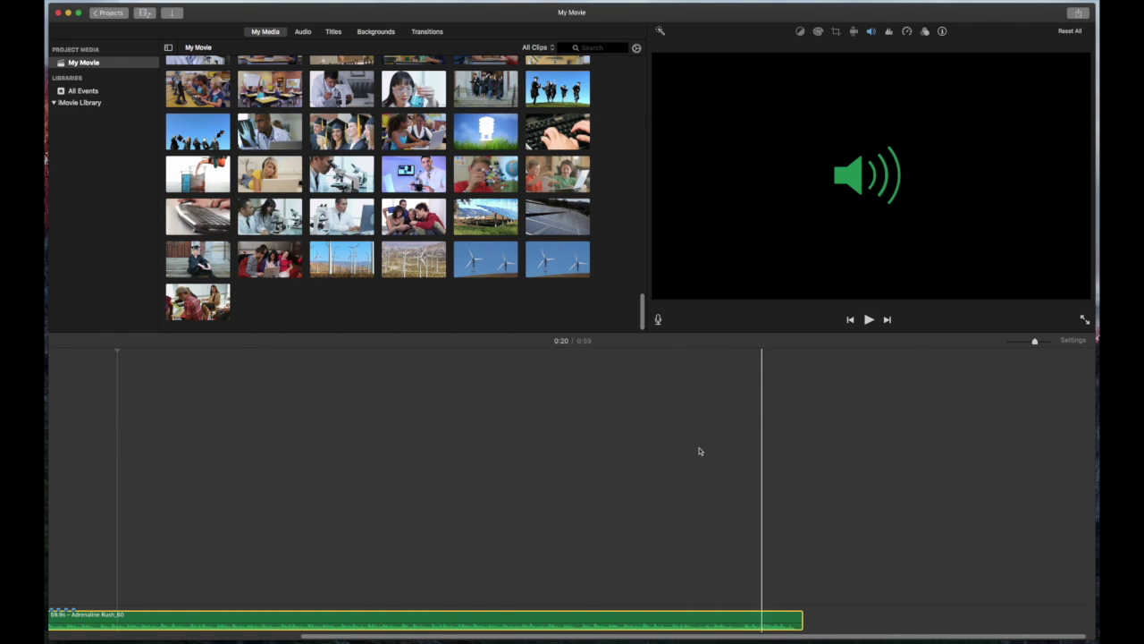
{"action": "left_click_drag", "start_coordinate": [427, 638], "coordinate": [144, 637]}
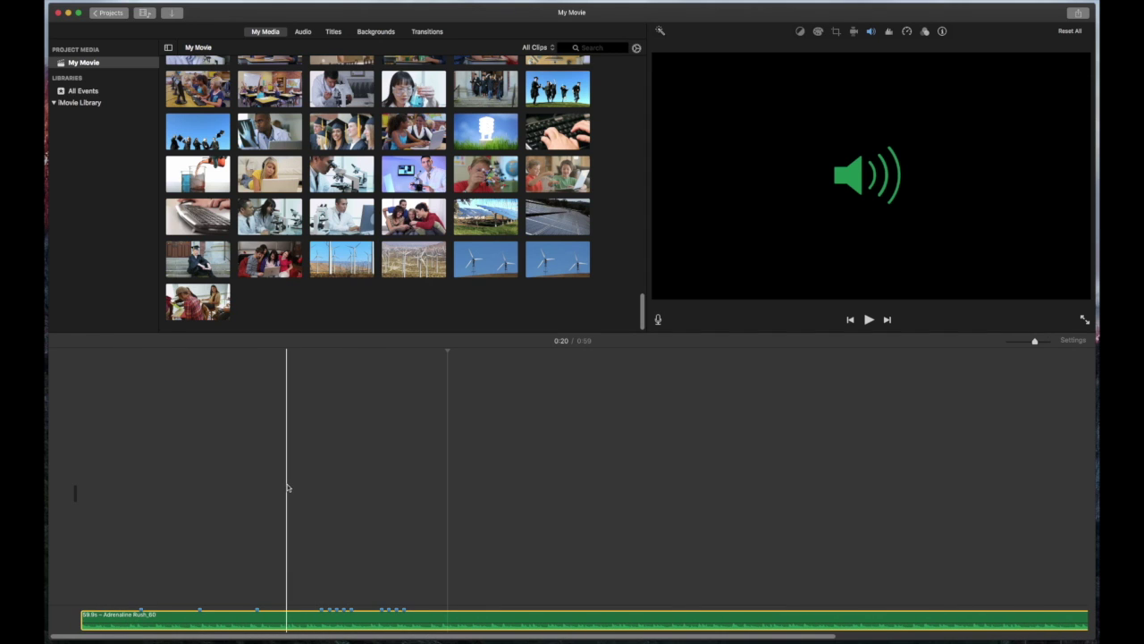
{"action": "scroll", "coordinate": [287, 489], "scroll_direction": "right", "scroll_amount": 5}
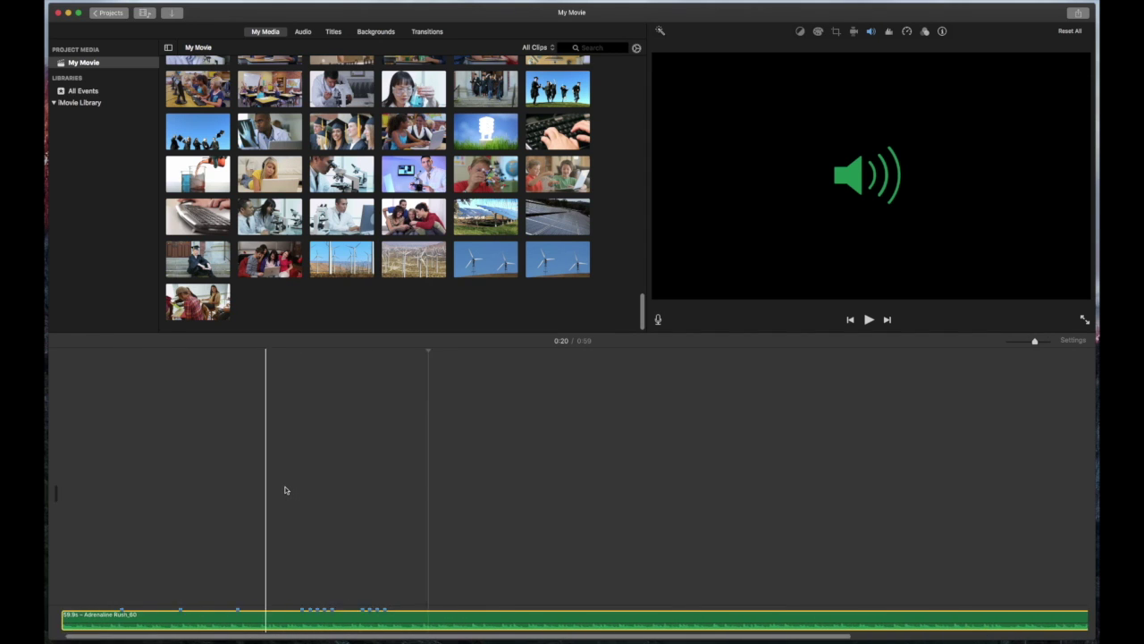
{"action": "scroll", "coordinate": [286, 490], "scroll_direction": "left", "scroll_amount": 8}
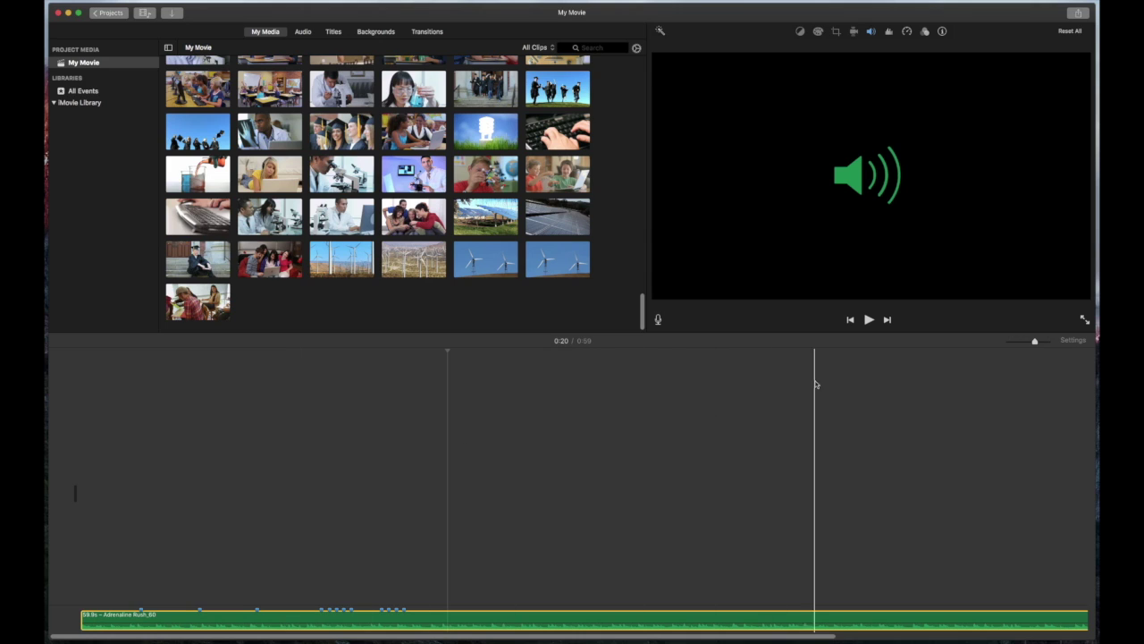
{"action": "left_click_drag", "start_coordinate": [1034, 342], "coordinate": [1048, 342]}
{"action": "scroll", "coordinate": [602, 485], "scroll_direction": "left", "scroll_amount": 10}
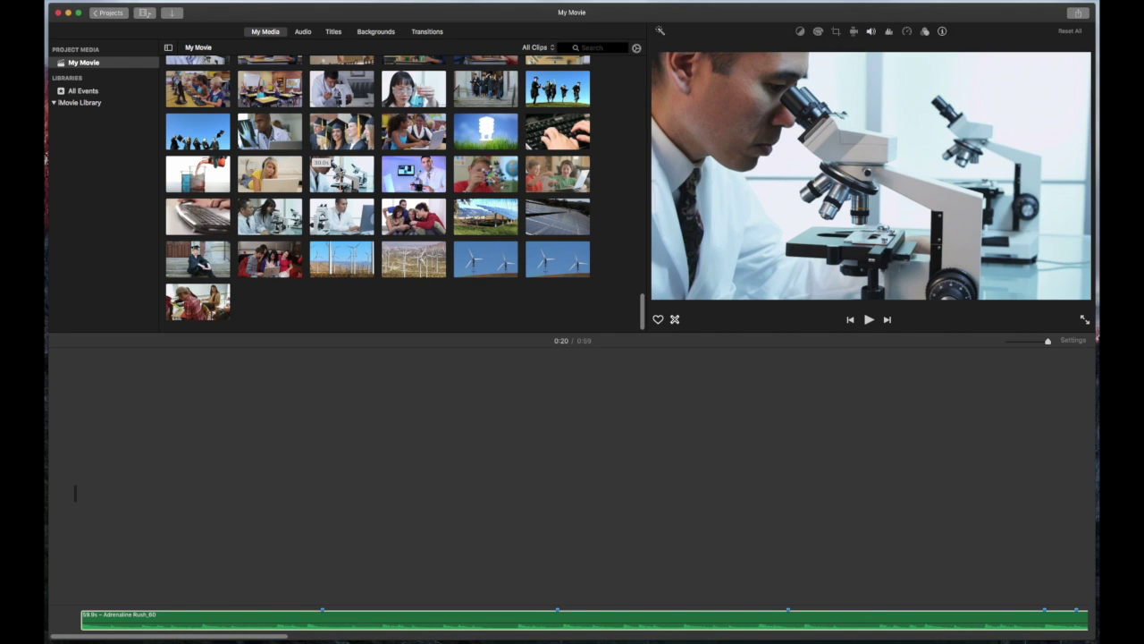
- Add the clip of the open shuttle payload bay at the start of the timeline and trim its end to the first beat marker
{"action": "scroll", "coordinate": [342, 169], "scroll_direction": "up", "scroll_amount": 1}
{"action": "scroll", "coordinate": [341, 170], "scroll_direction": "up", "scroll_amount": 10}
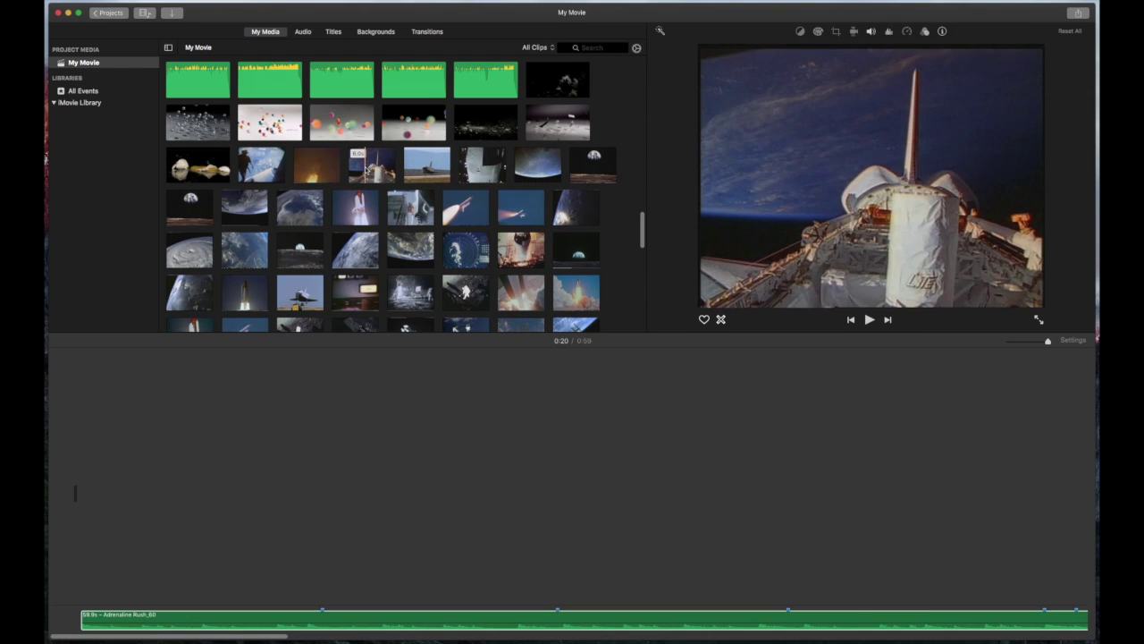
{"action": "left_click", "coordinate": [366, 159]}
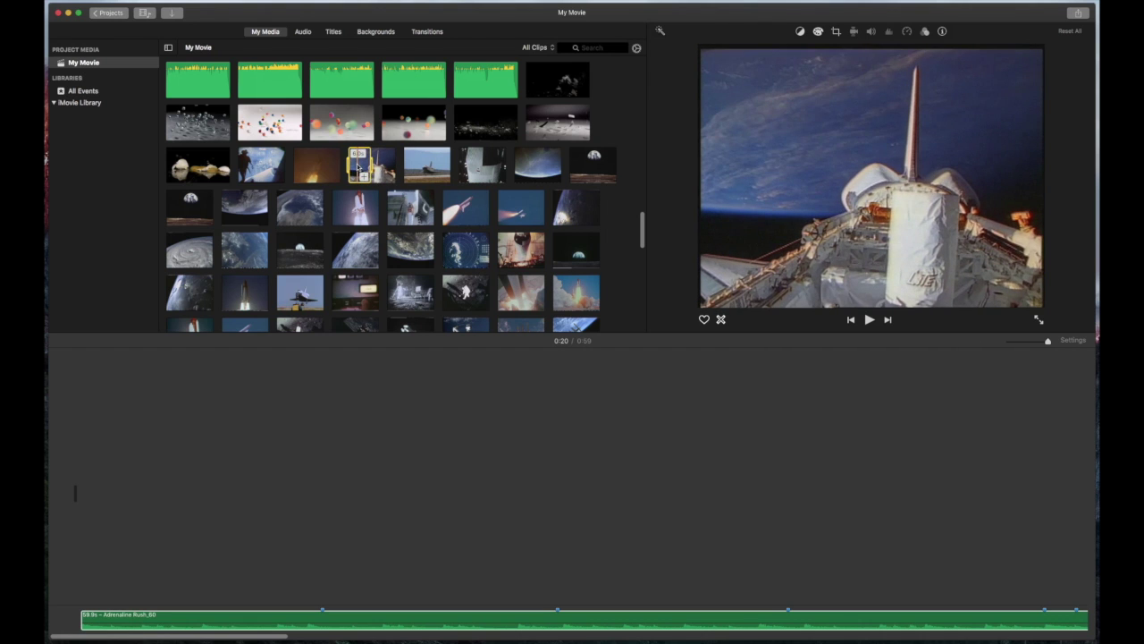
{"action": "left_click_drag", "start_coordinate": [281, 278], "coordinate": [125, 497]}
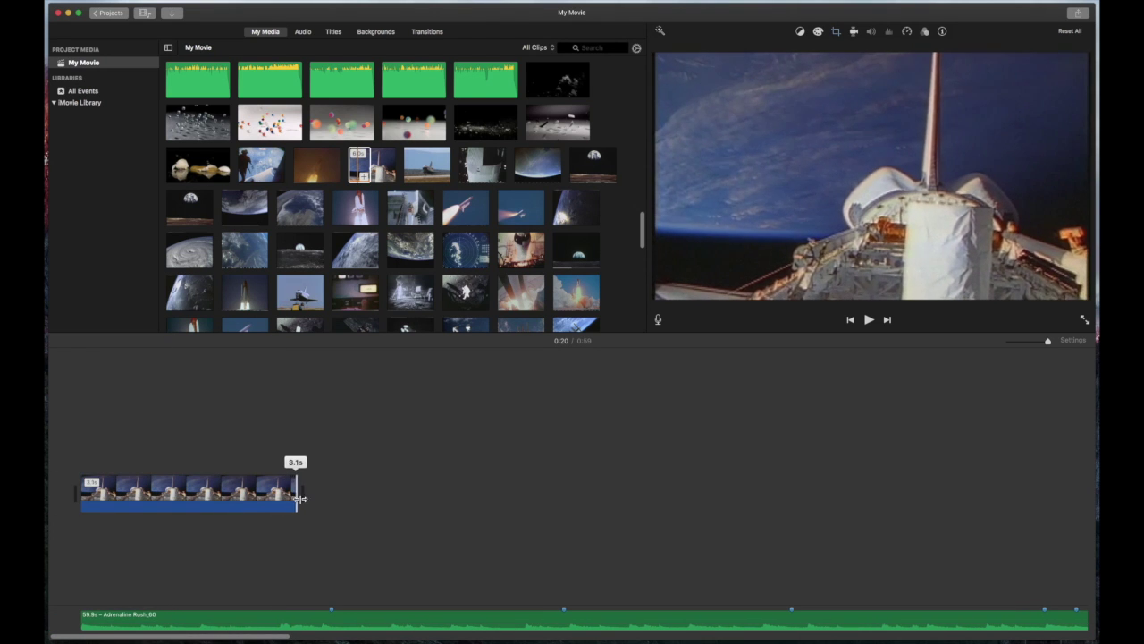
{"action": "left_click_drag", "start_coordinate": [331, 506], "coordinate": [312, 508]}
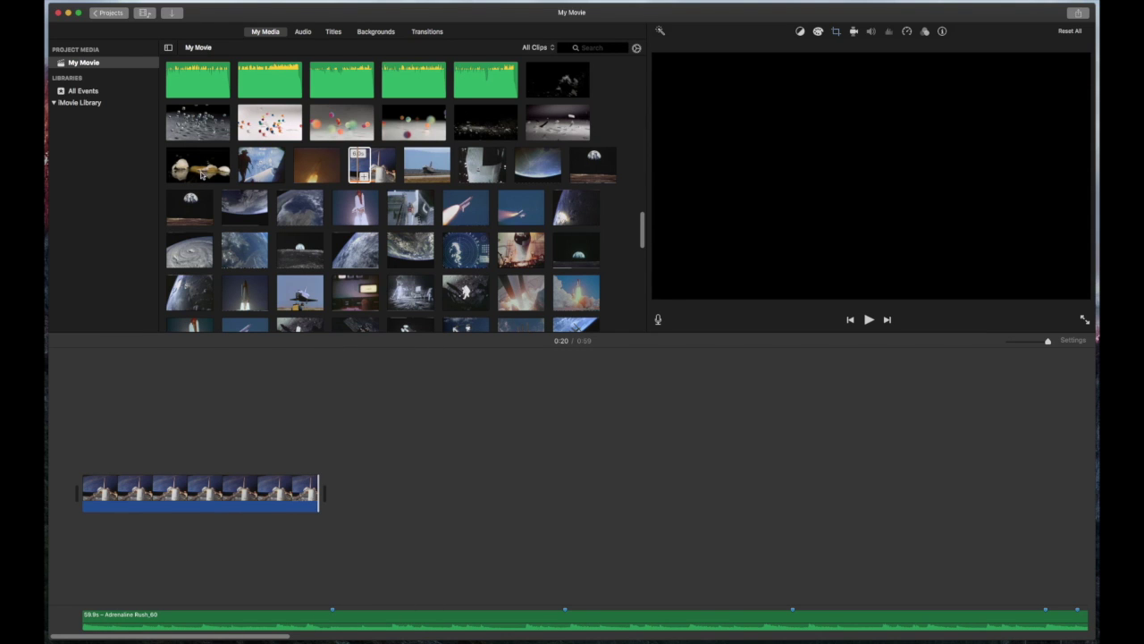
- Add a section of the Earth-rising-over-the-Moon clip after the shuttle clip and trim its end to the second beat marker
{"action": "left_click", "coordinate": [172, 209]}
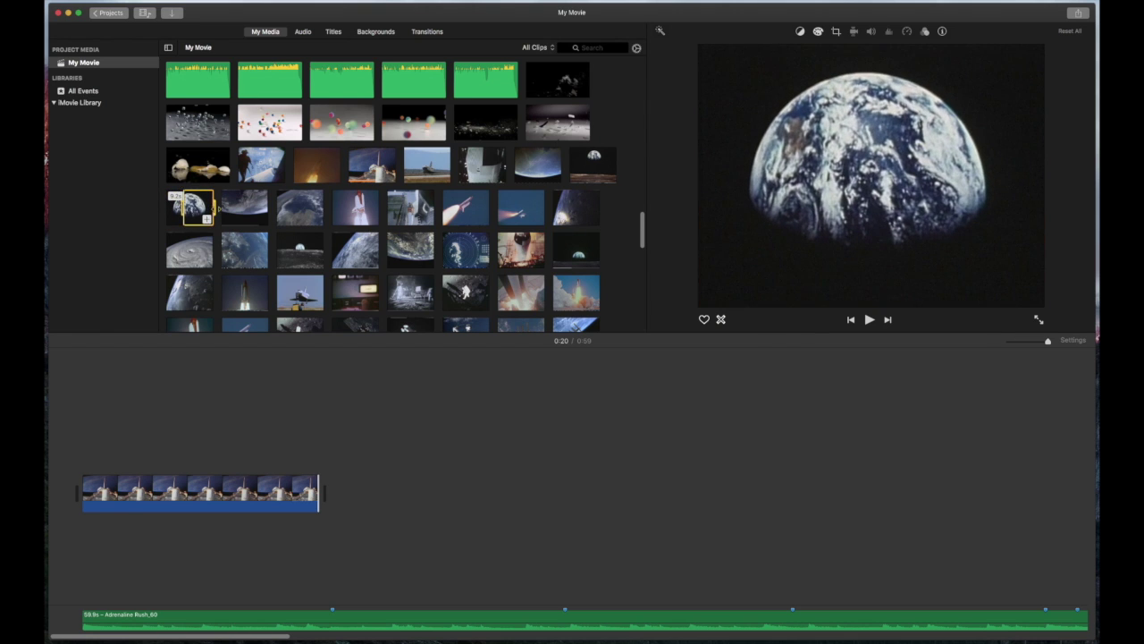
{"action": "left_click_drag", "start_coordinate": [191, 207], "coordinate": [370, 488]}
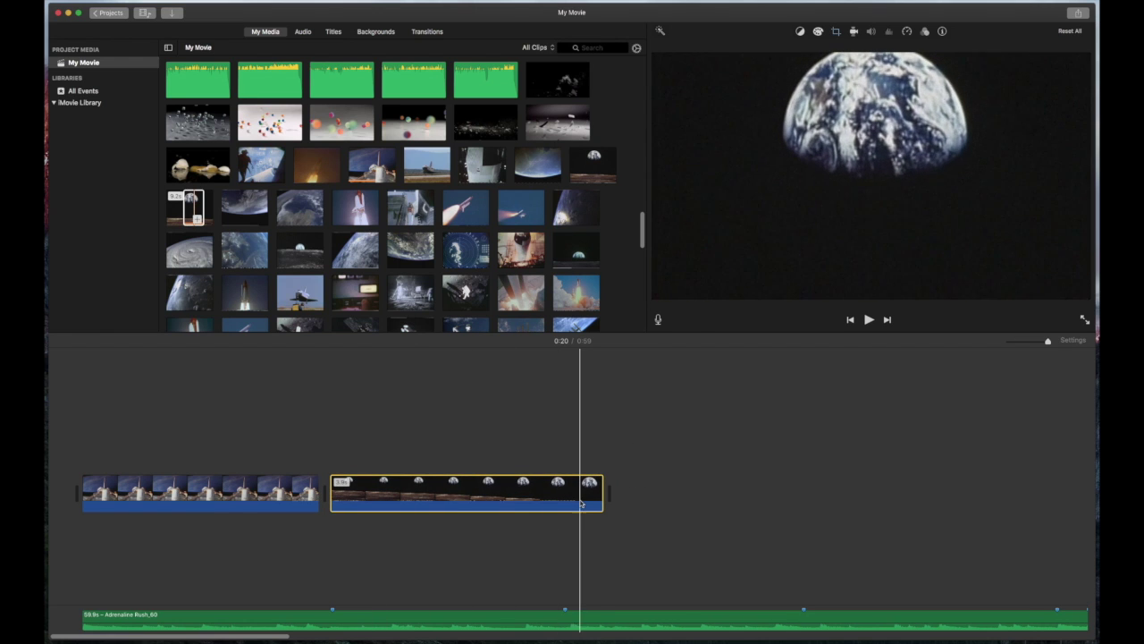
{"action": "left_click_drag", "start_coordinate": [598, 499], "coordinate": [558, 505]}
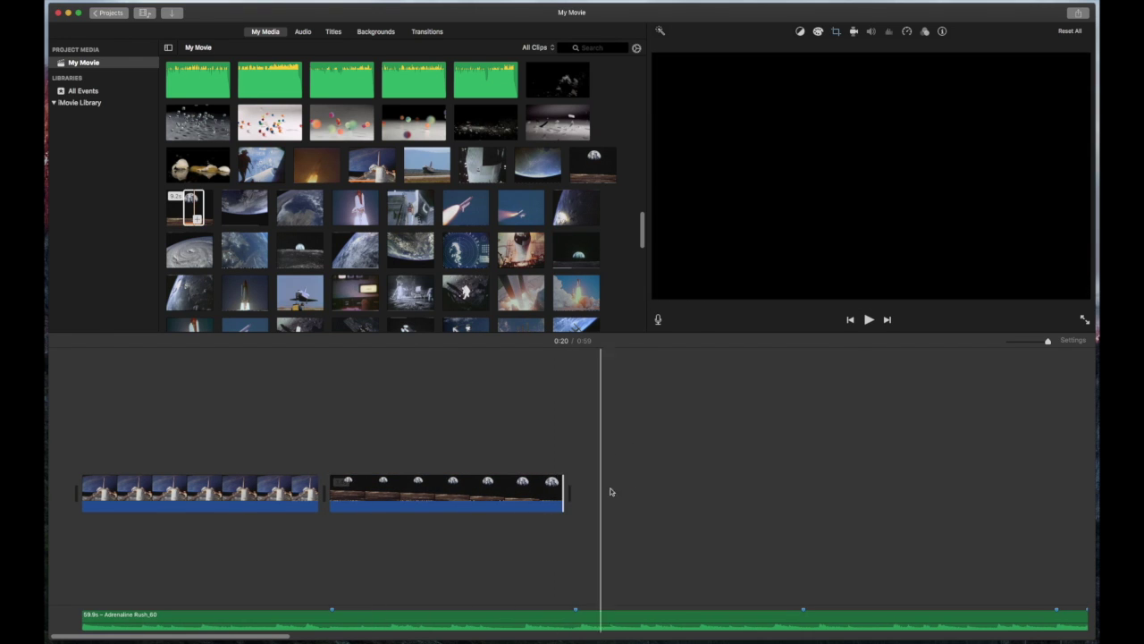
- Append the 9.9-second clip of Earth's clouds from orbit and trim its end to the third beat marker
{"action": "scroll", "coordinate": [638, 491], "scroll_direction": "right", "scroll_amount": 5}
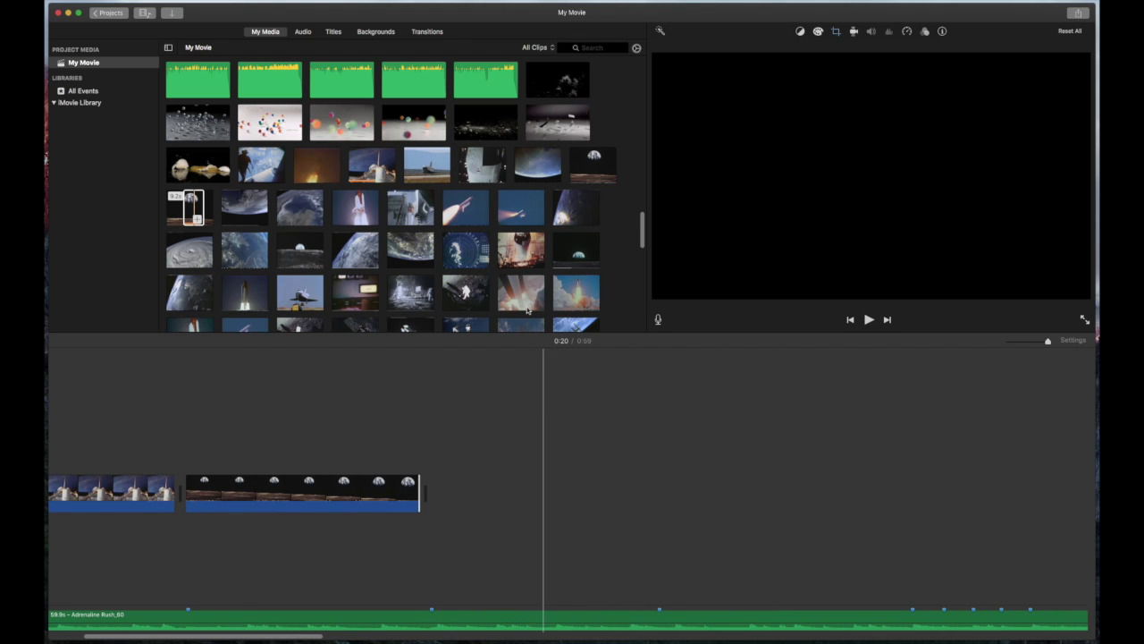
{"action": "left_click", "coordinate": [416, 208]}
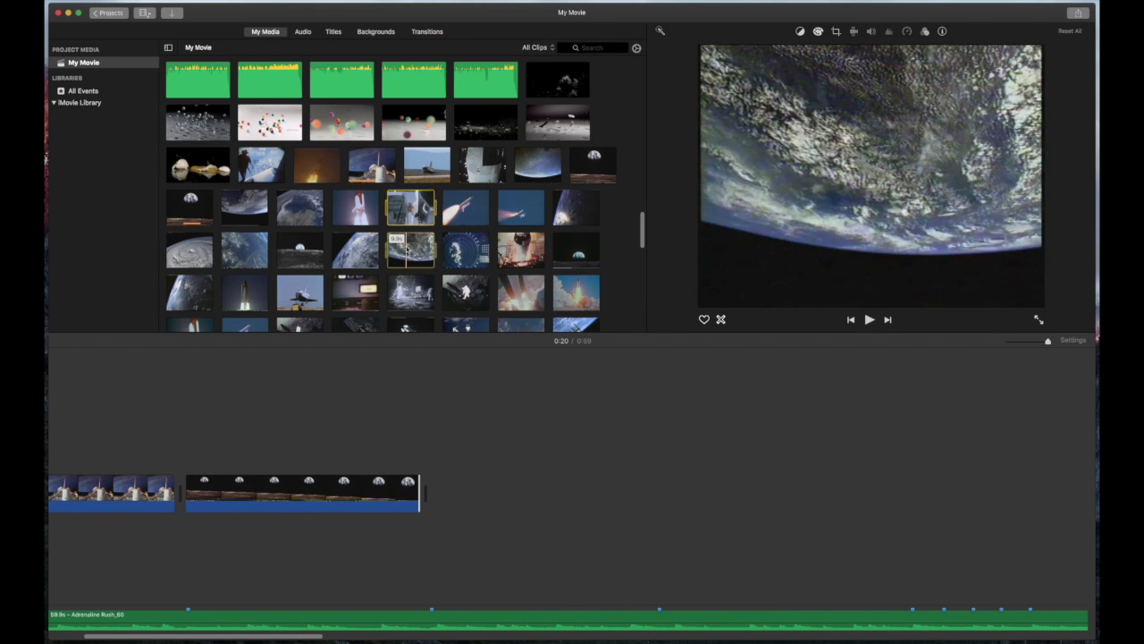
{"action": "left_click", "coordinate": [410, 251]}
{"action": "left_click_drag", "start_coordinate": [437, 324], "coordinate": [463, 420]}
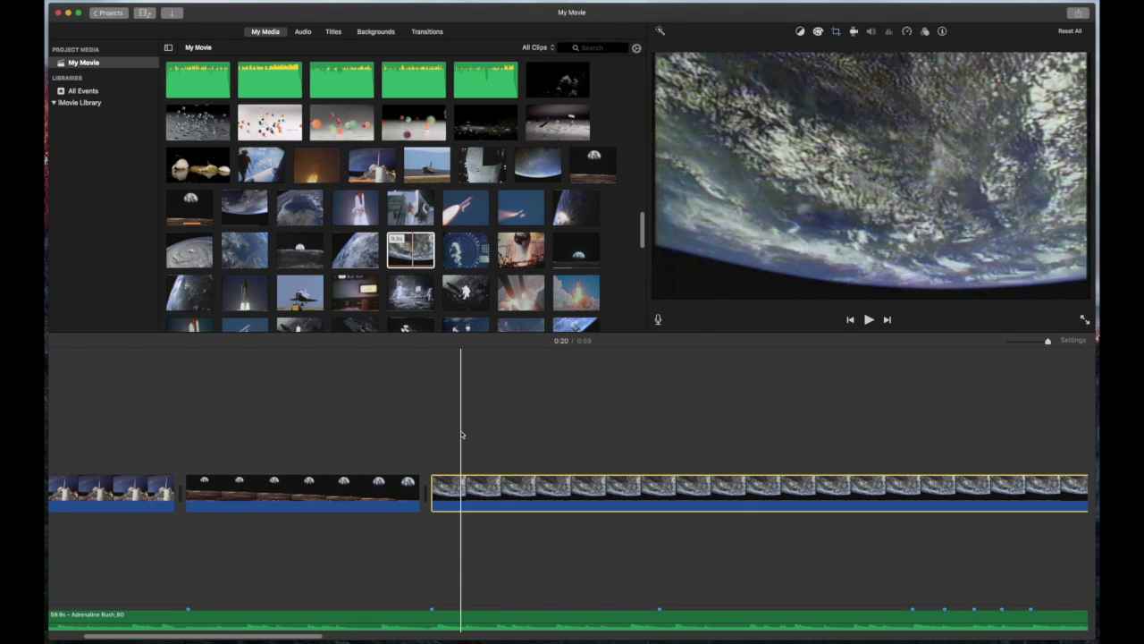
{"action": "scroll", "coordinate": [494, 461], "scroll_direction": "right", "scroll_amount": 3}
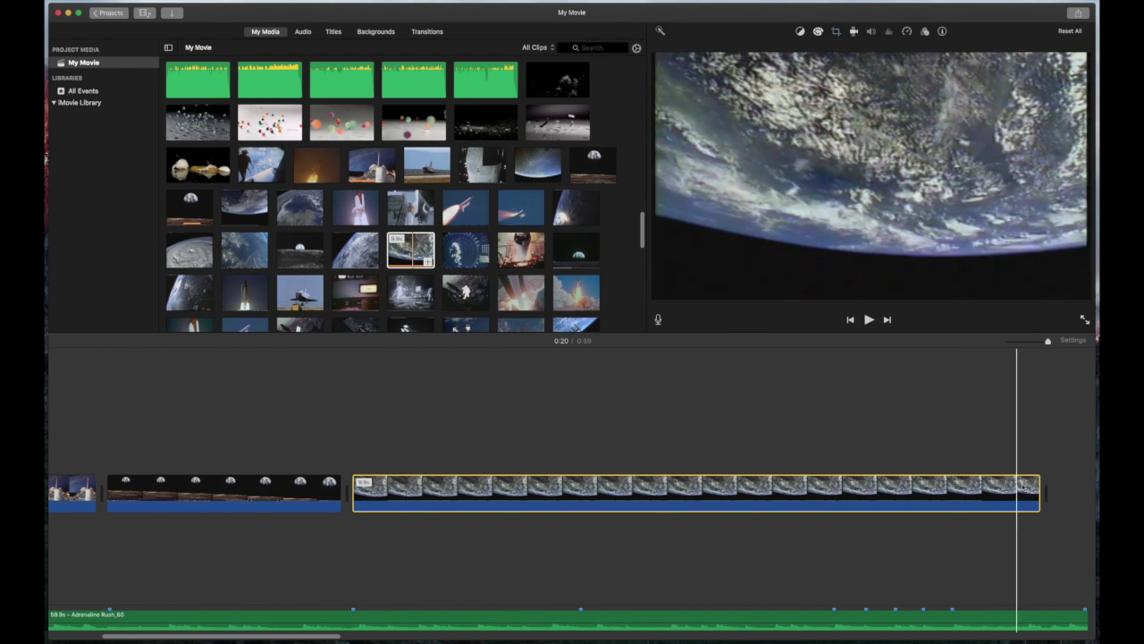
{"action": "left_click_drag", "start_coordinate": [1038, 494], "coordinate": [576, 527]}
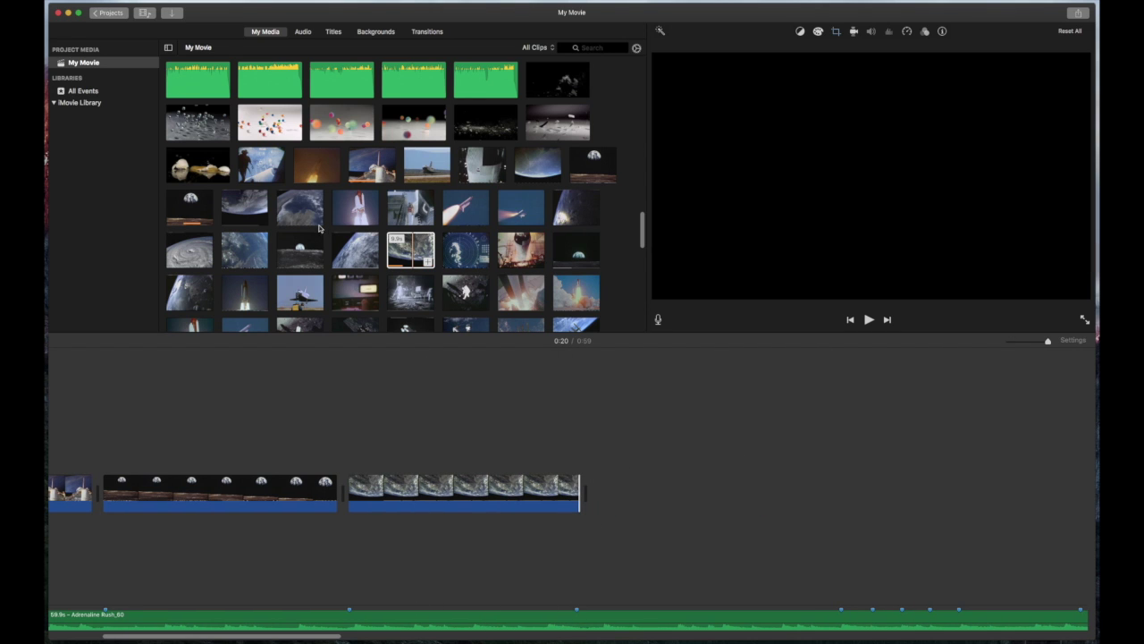
- Append the opening section of the 10.0-second Earth coastline clip after the clouds clip and trim its end to the fourth beat marker
{"action": "left_click", "coordinate": [313, 218]}
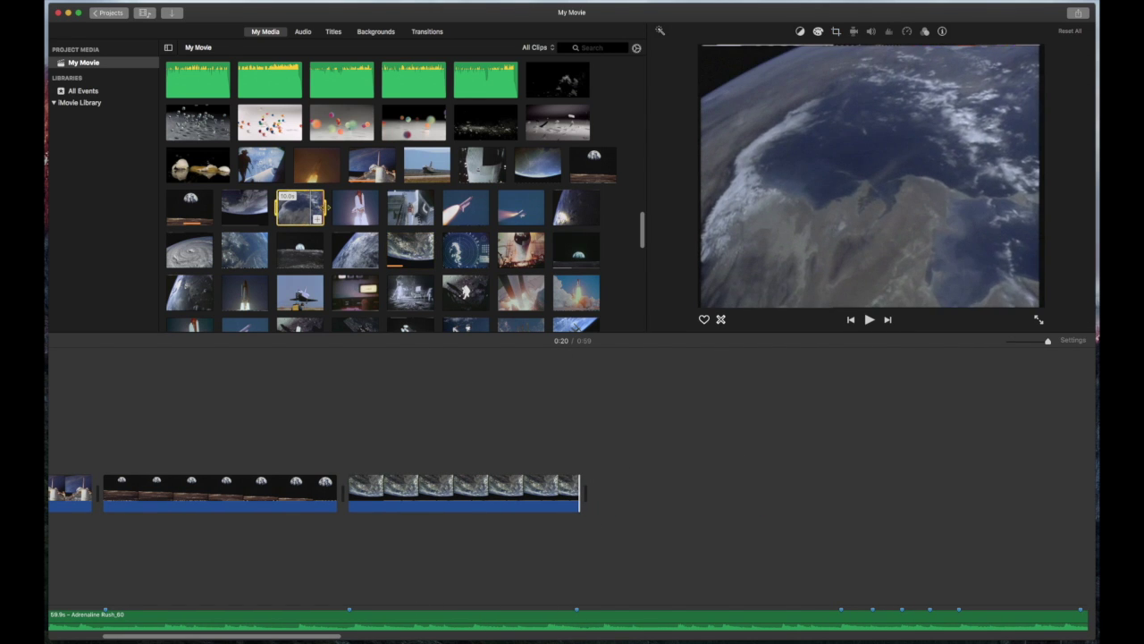
{"action": "left_click_drag", "start_coordinate": [317, 207], "coordinate": [291, 213]}
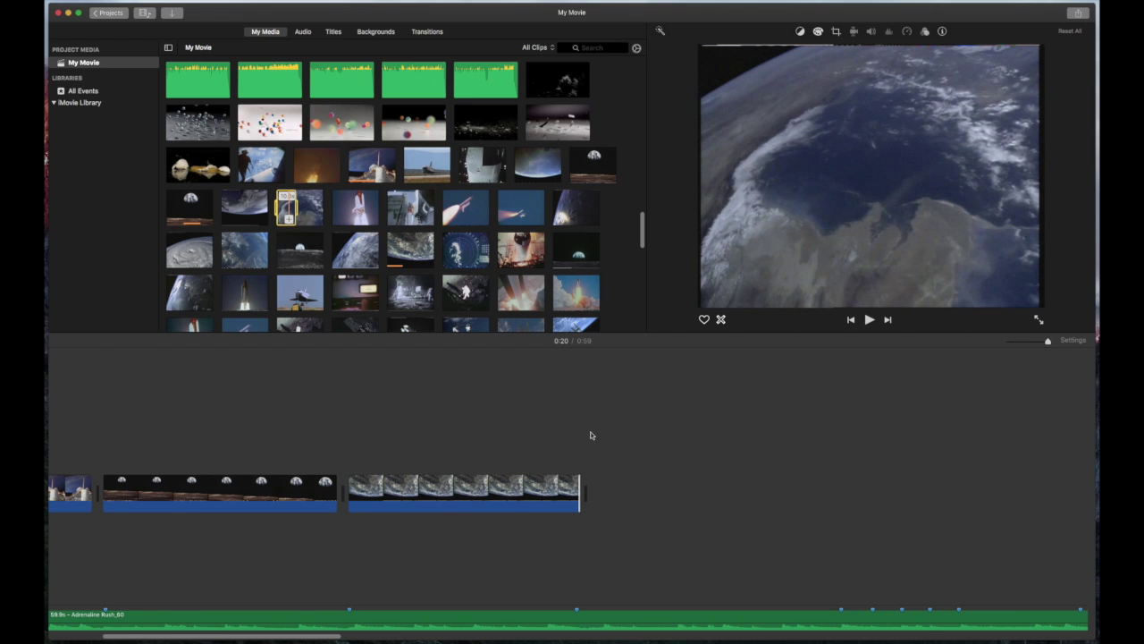
{"action": "left_click", "coordinate": [610, 489]}
{"action": "left_click_drag", "start_coordinate": [289, 209], "coordinate": [608, 490]}
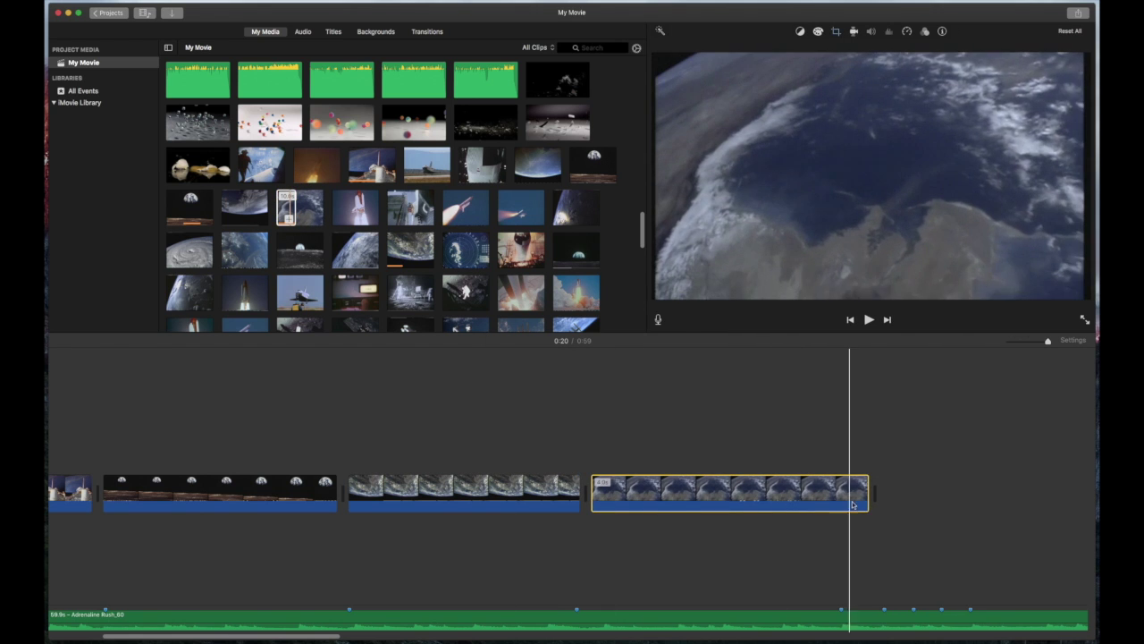
{"action": "left_click_drag", "start_coordinate": [867, 501], "coordinate": [838, 524]}
- Append a short opening section of the close-up shuttle ascent clip and trim its end to the fifth beat marker
{"action": "scroll", "coordinate": [838, 524], "scroll_direction": "right", "scroll_amount": 5}
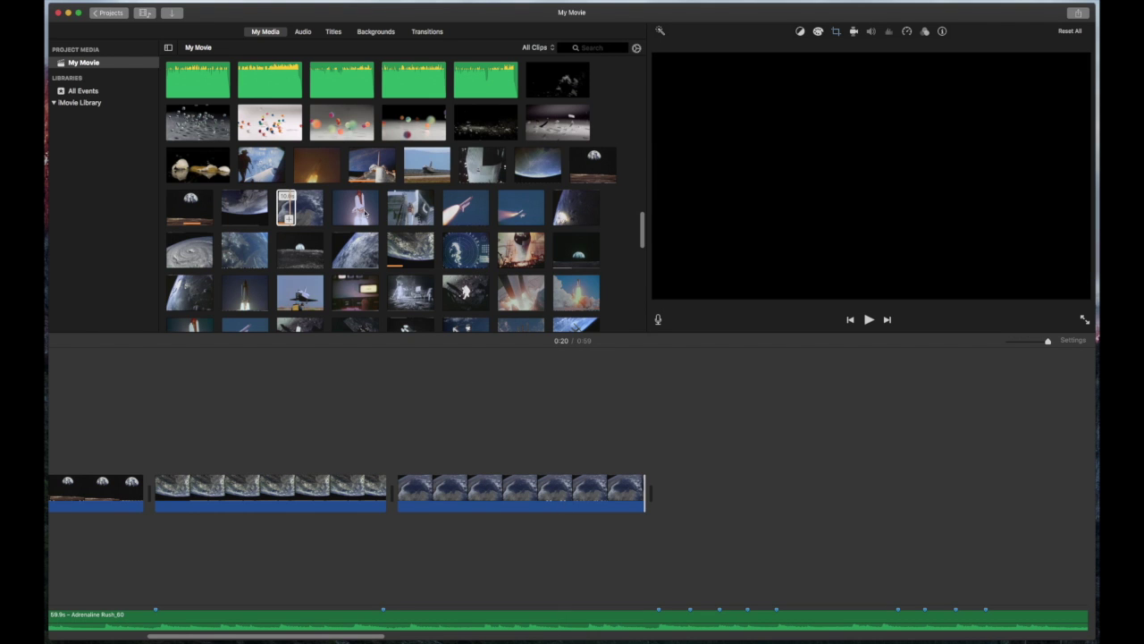
{"action": "left_click", "coordinate": [337, 211]}
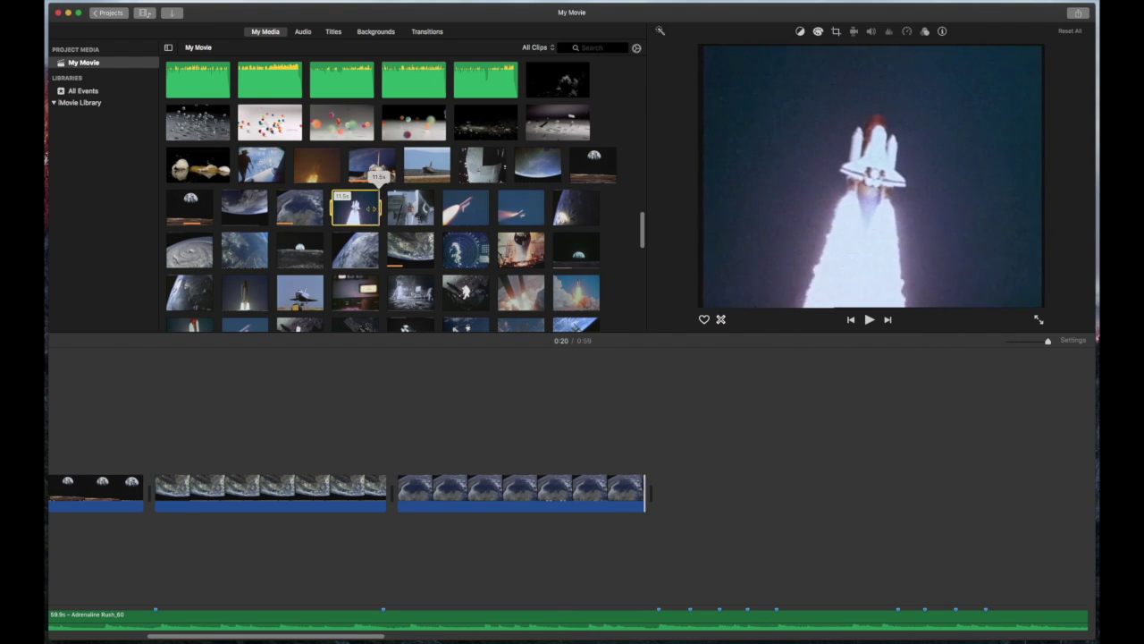
{"action": "left_click", "coordinate": [338, 211]}
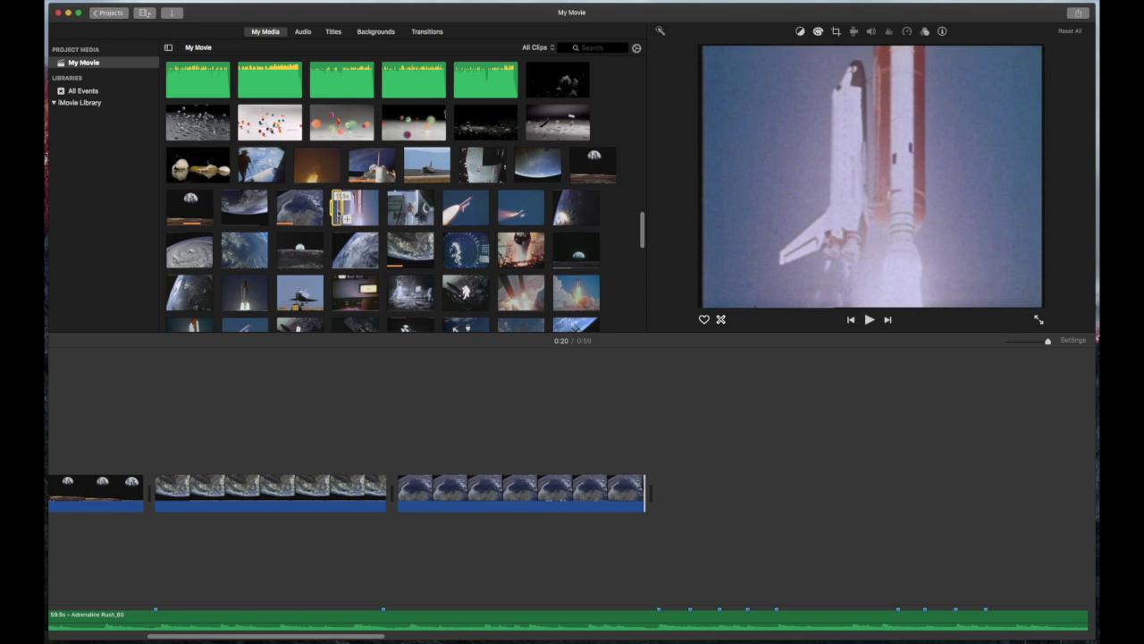
{"action": "left_click_drag", "start_coordinate": [393, 235], "coordinate": [660, 490]}
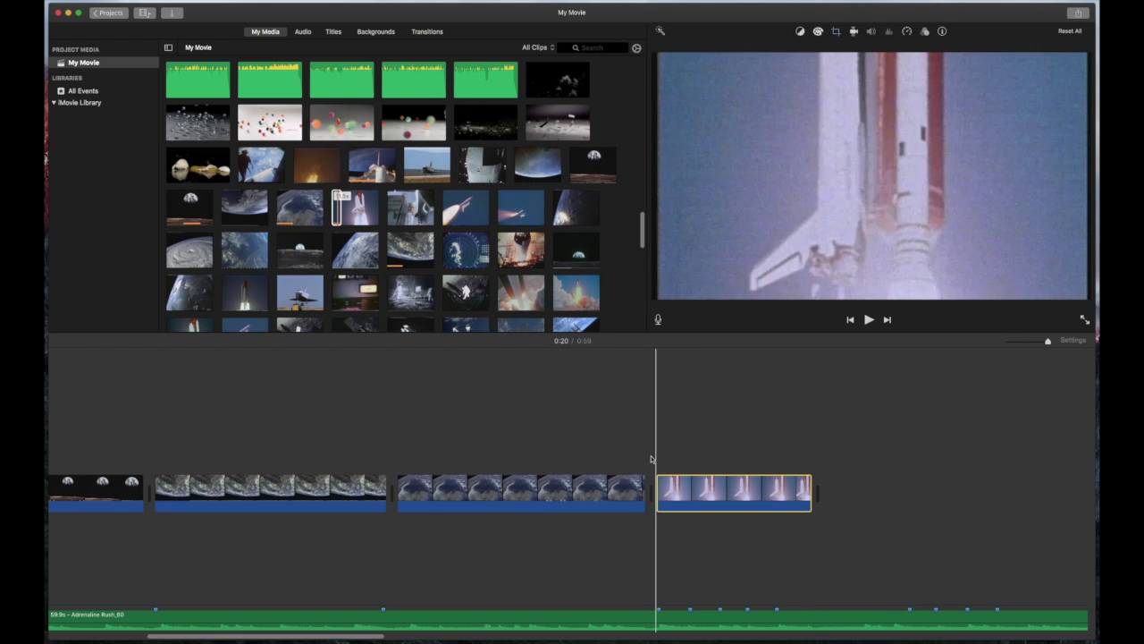
{"action": "left_click_drag", "start_coordinate": [793, 496], "coordinate": [680, 507]}
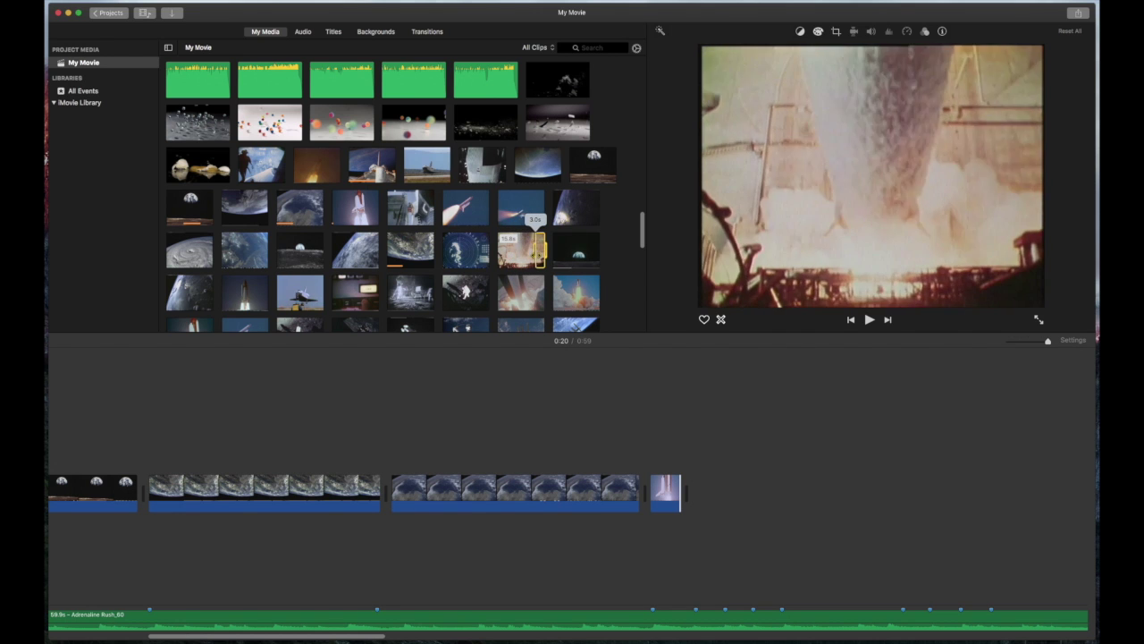
- Append the end section of the launch-pad ignition clip and the clip of the climbing shuttle, fitted to the sixth and seventh beat markers
{"action": "left_click_drag", "start_coordinate": [541, 257], "coordinate": [833, 502]}
{"action": "scroll", "coordinate": [741, 537], "scroll_direction": "right", "scroll_amount": 5}
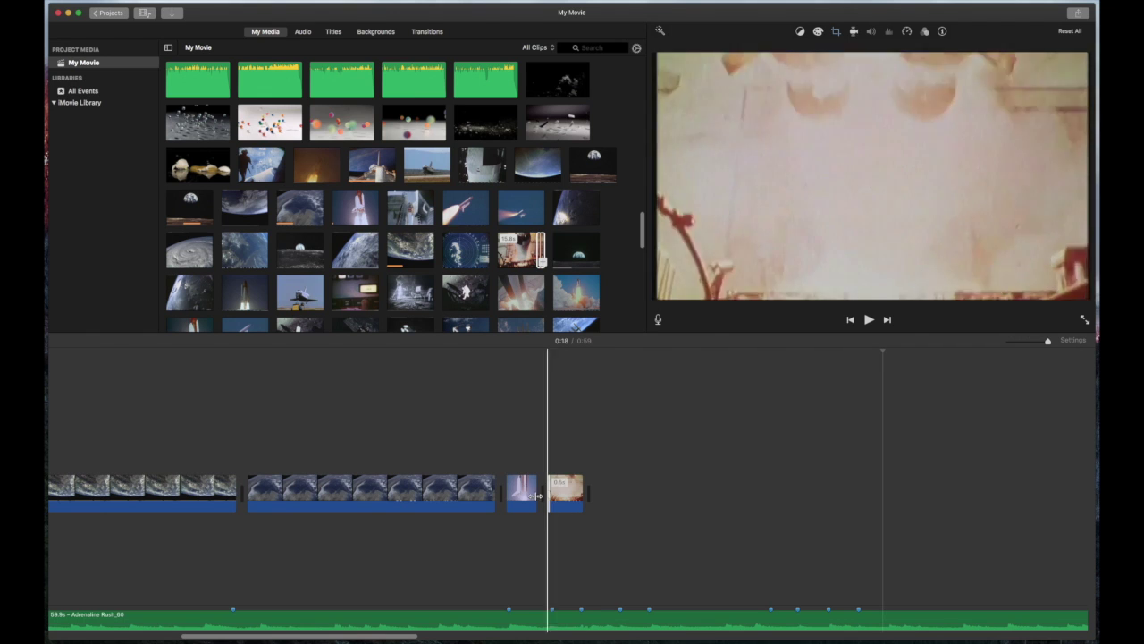
{"action": "left_click", "coordinate": [465, 211]}
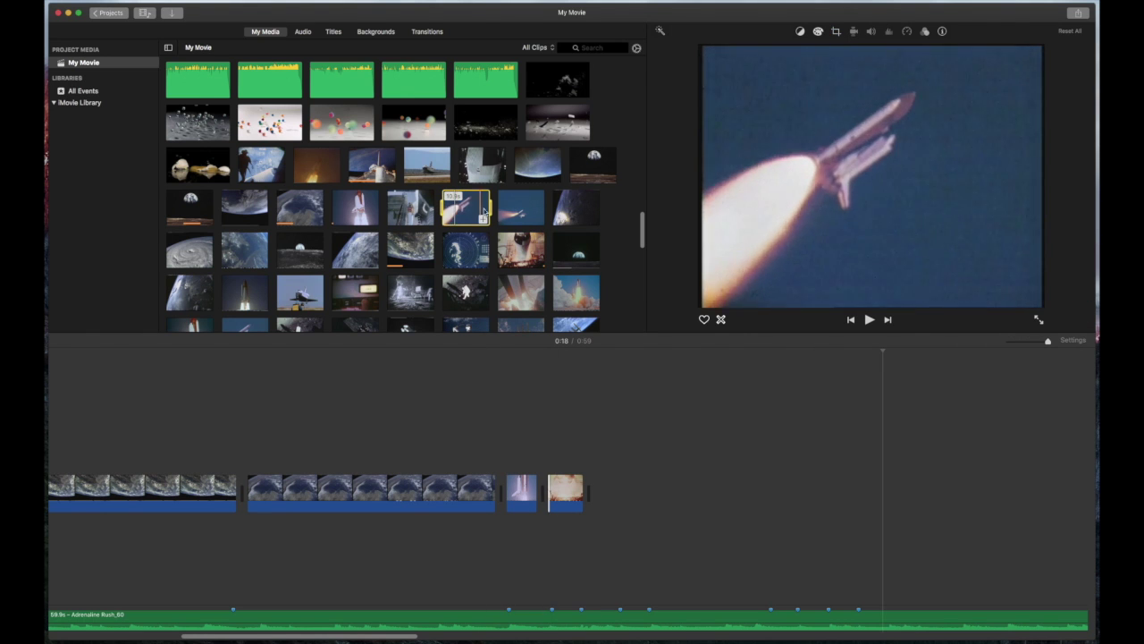
{"action": "left_click_drag", "start_coordinate": [453, 213], "coordinate": [617, 492]}
{"action": "left_click_drag", "start_coordinate": [766, 497], "coordinate": [616, 507]}
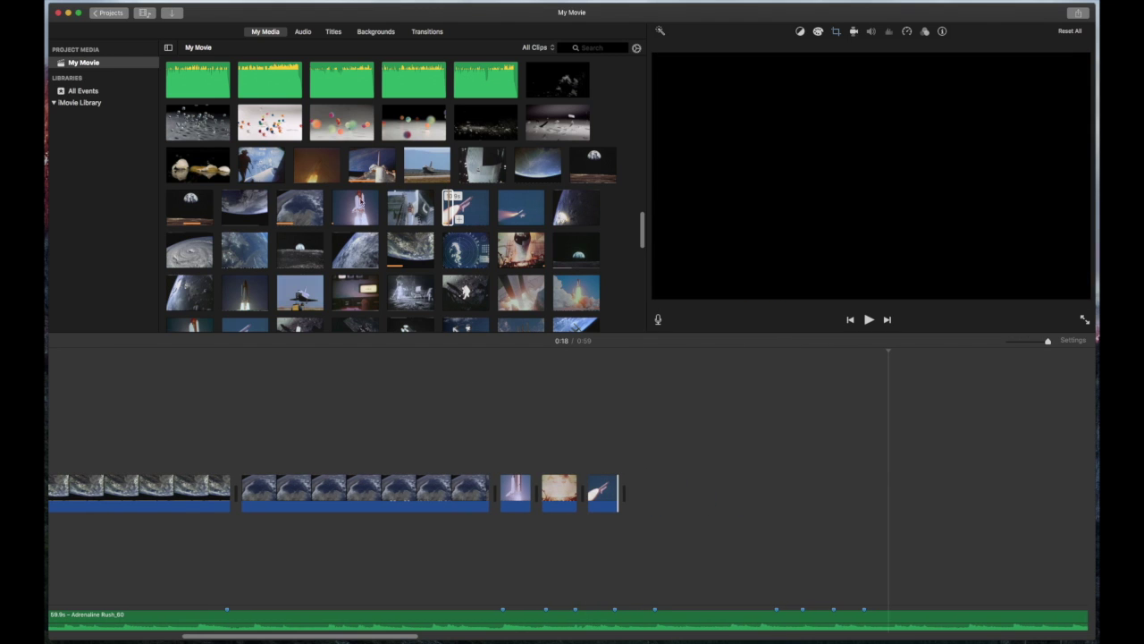
- Append the shuttle liftoff clip with the smoke cloud and trim its end to the eighth beat marker
{"action": "left_click", "coordinate": [253, 290]}
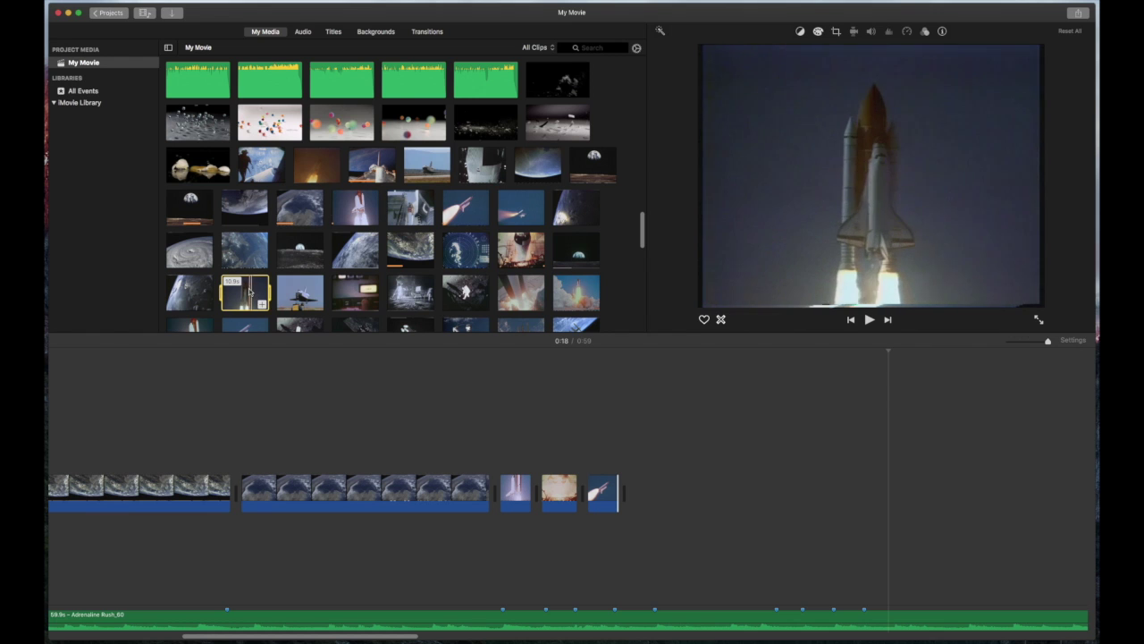
{"action": "left_click_drag", "start_coordinate": [276, 297], "coordinate": [700, 475]}
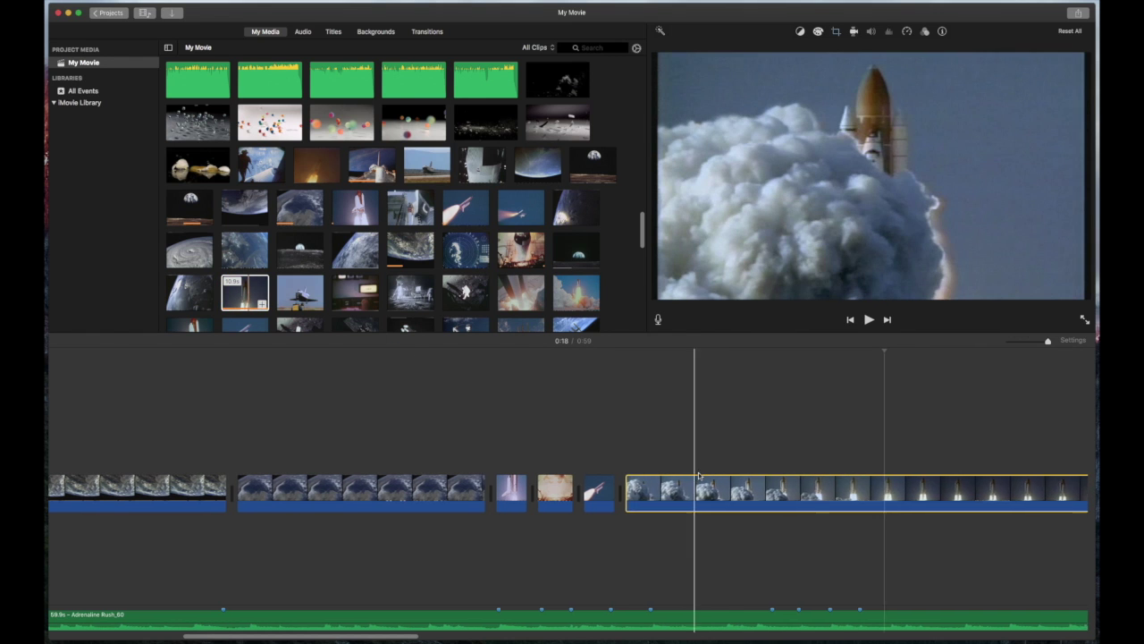
{"action": "scroll", "coordinate": [700, 475], "scroll_direction": "right", "scroll_amount": 10}
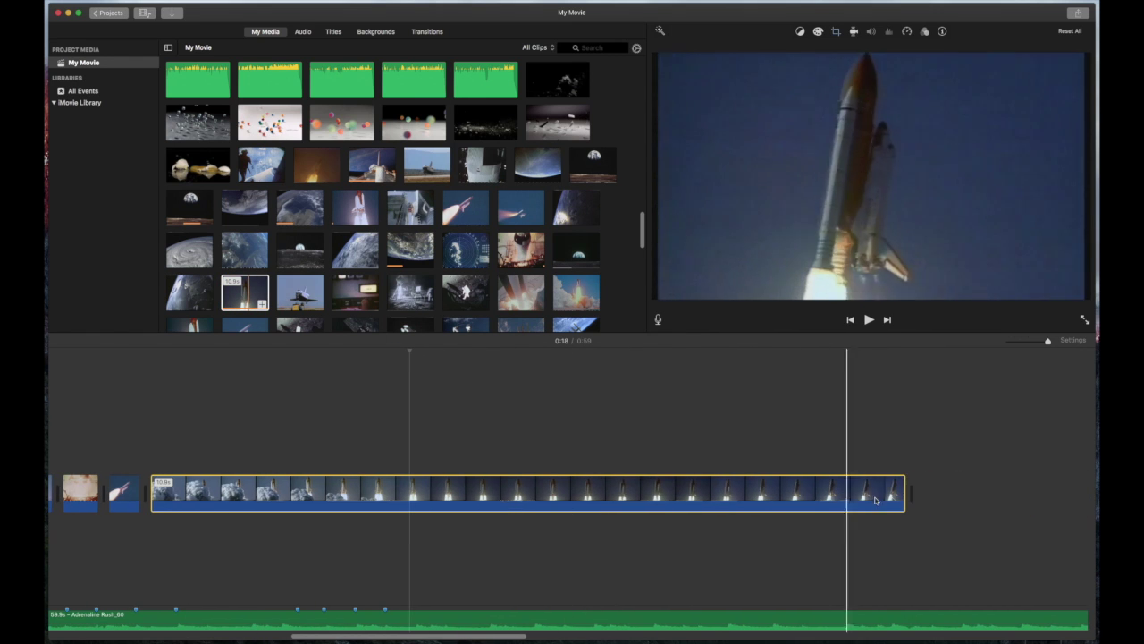
{"action": "left_click_drag", "start_coordinate": [905, 497], "coordinate": [173, 497]}
- Play back the assembled clips from the beginning to check the cuts against the music
{"action": "scroll", "coordinate": [250, 456], "scroll_direction": "left", "scroll_amount": 10}
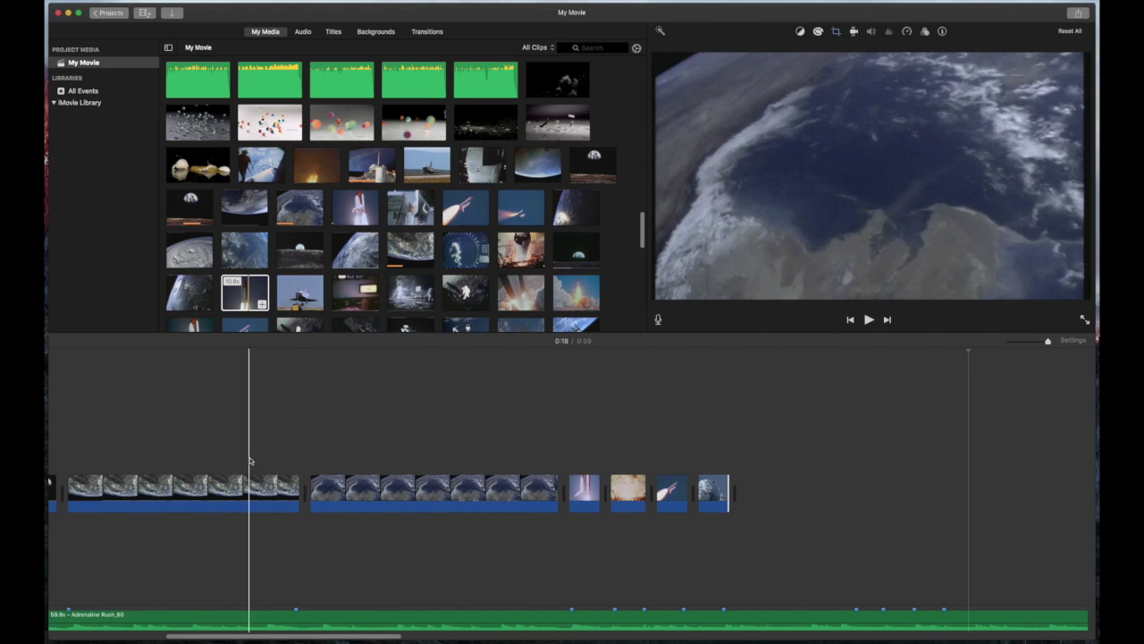
{"action": "scroll", "coordinate": [279, 468], "scroll_direction": "left", "scroll_amount": 10}
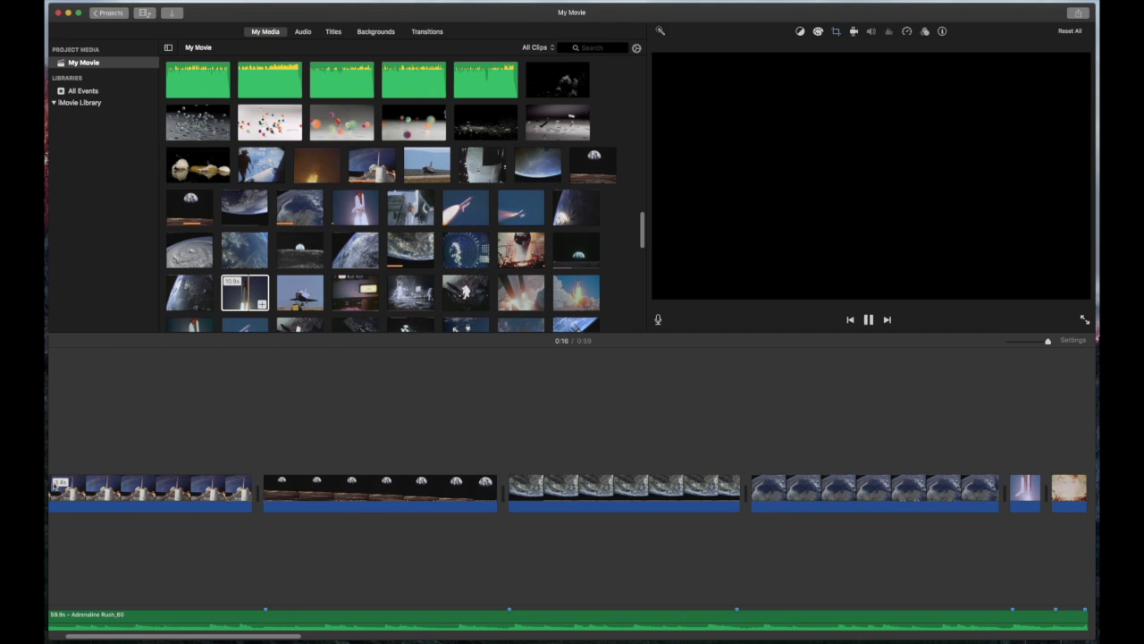
{"action": "key", "text": "space"}
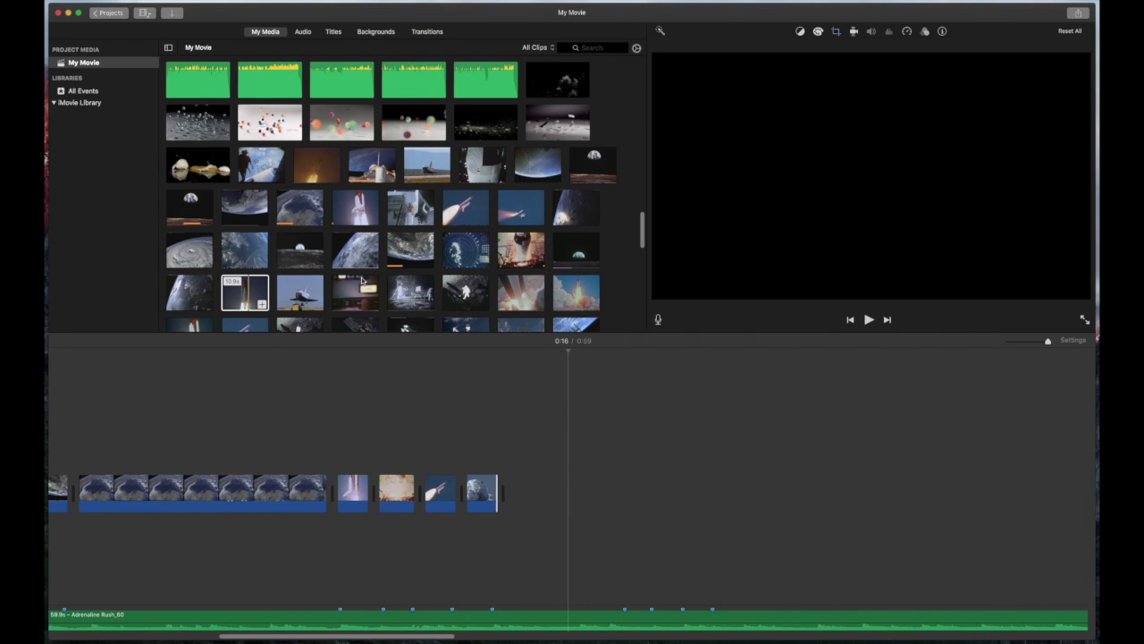
- Append a section of the falling coloured balls clip, trim off its empty opening, and trim its end to the ninth beat marker
{"action": "left_click", "coordinate": [350, 129]}
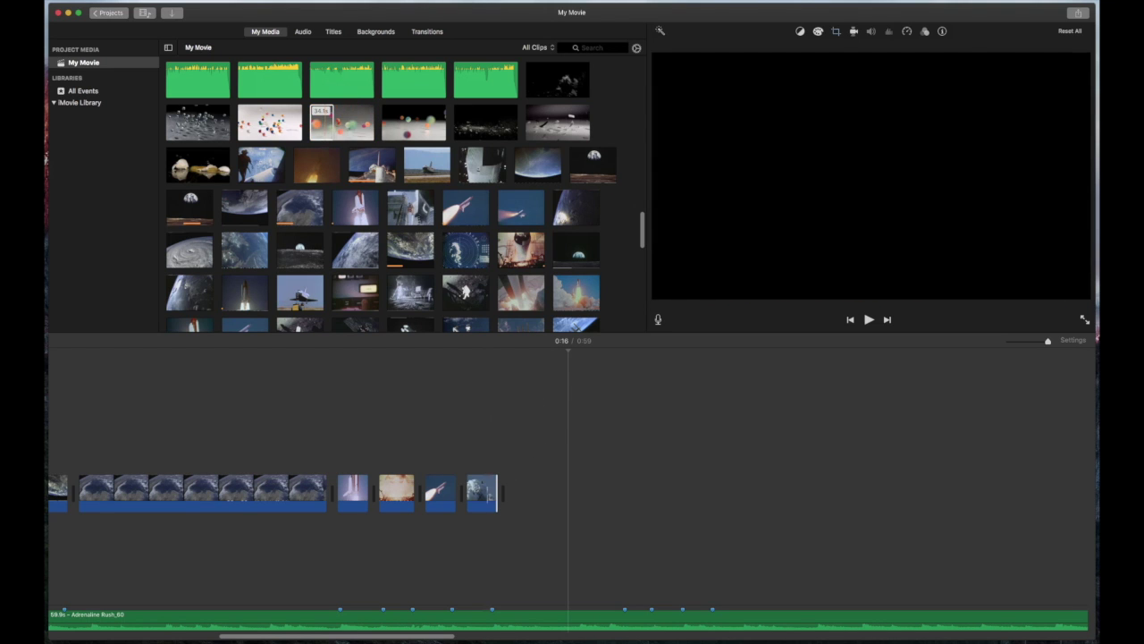
{"action": "left_click_drag", "start_coordinate": [330, 134], "coordinate": [569, 432]}
{"action": "scroll", "coordinate": [570, 432], "scroll_direction": "right", "scroll_amount": 5}
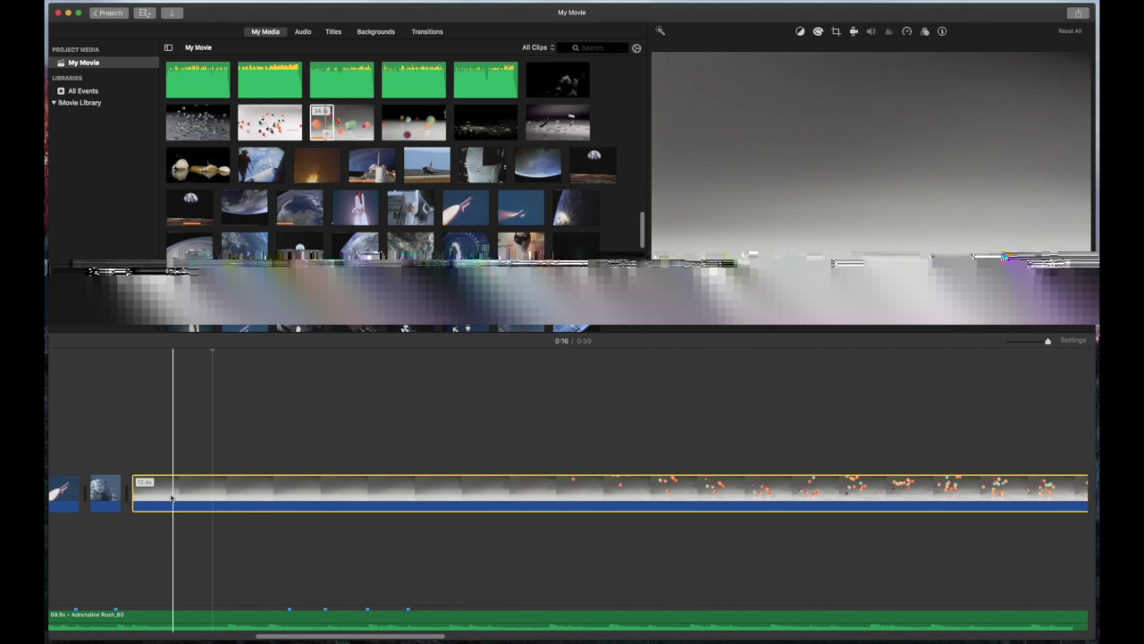
{"action": "scroll", "coordinate": [138, 488], "scroll_direction": "left", "scroll_amount": 10}
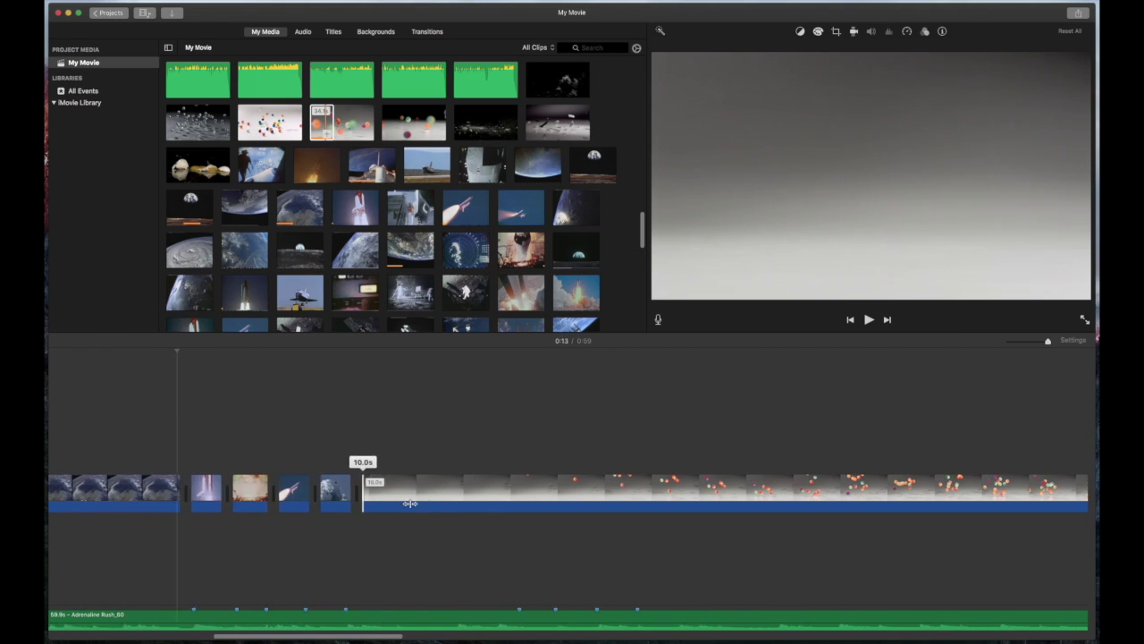
{"action": "scroll", "coordinate": [653, 519], "scroll_direction": "left", "scroll_amount": 3}
{"action": "scroll", "coordinate": [784, 528], "scroll_direction": "right", "scroll_amount": 5}
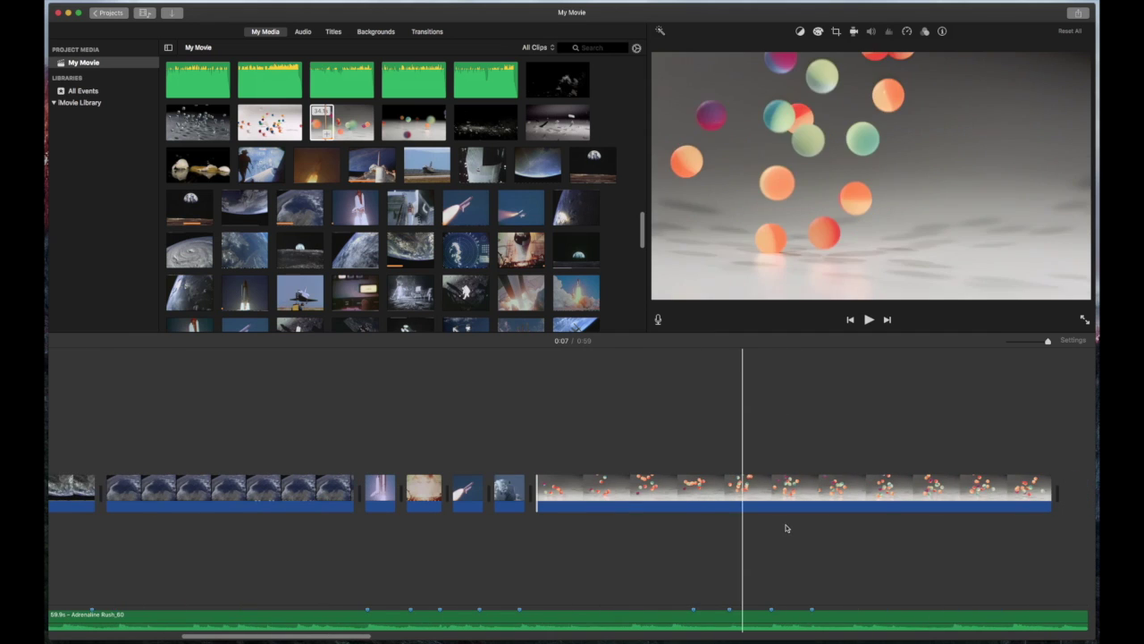
{"action": "left_click_drag", "start_coordinate": [1046, 506], "coordinate": [686, 508]}
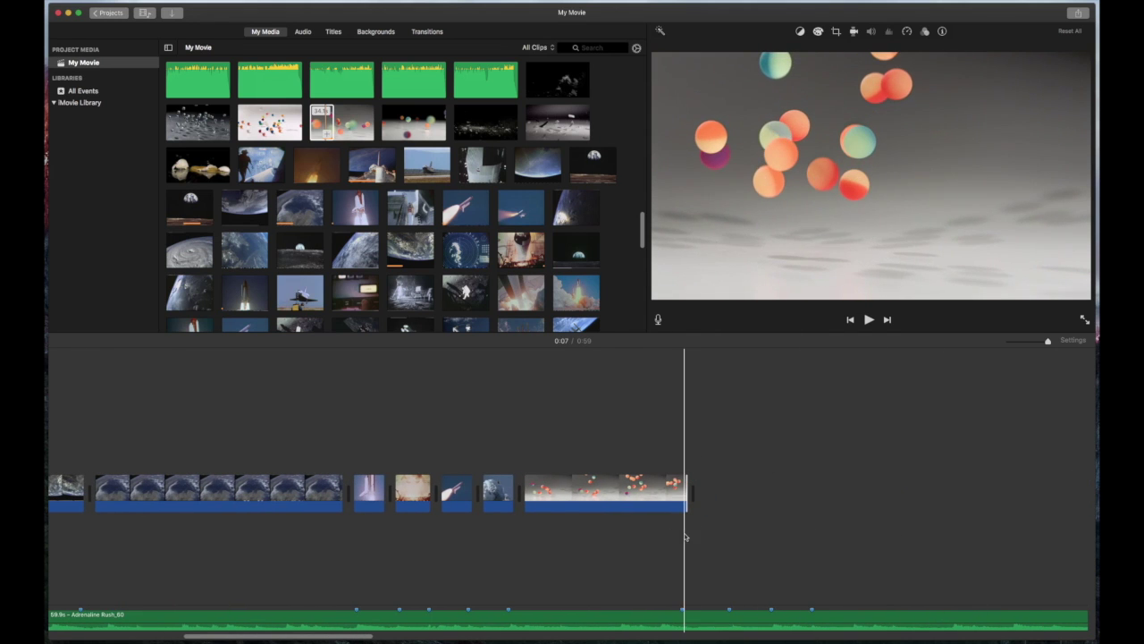
- Append a section of the shattering light bulb clip after the coloured balls clip
{"action": "scroll", "coordinate": [416, 230], "scroll_direction": "up", "scroll_amount": 2}
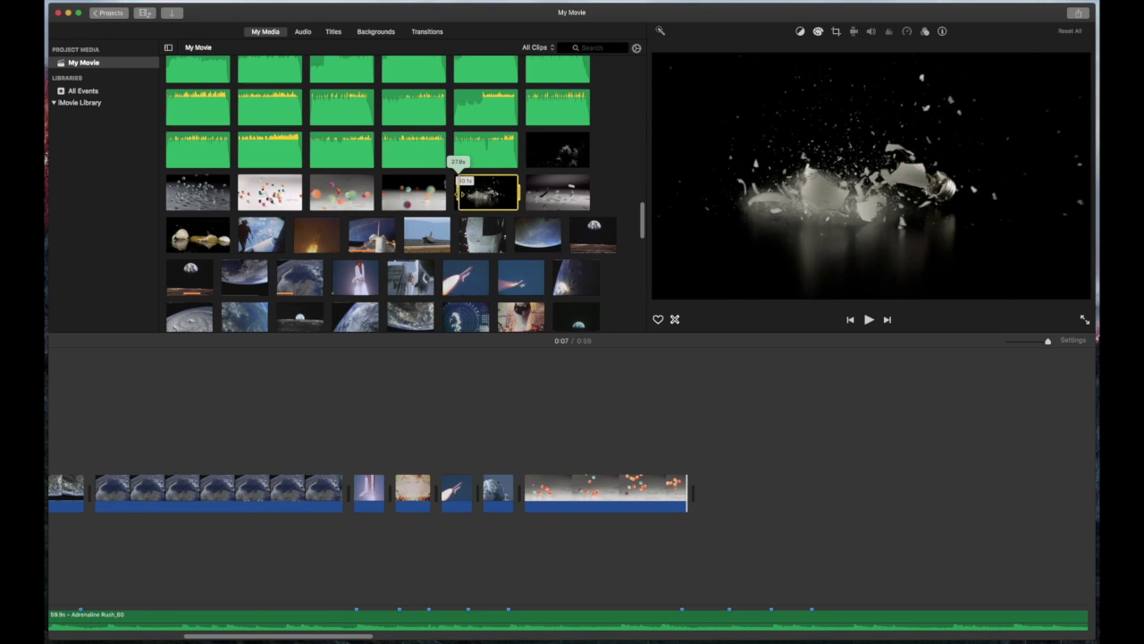
{"action": "left_click_drag", "start_coordinate": [517, 192], "coordinate": [758, 467]}
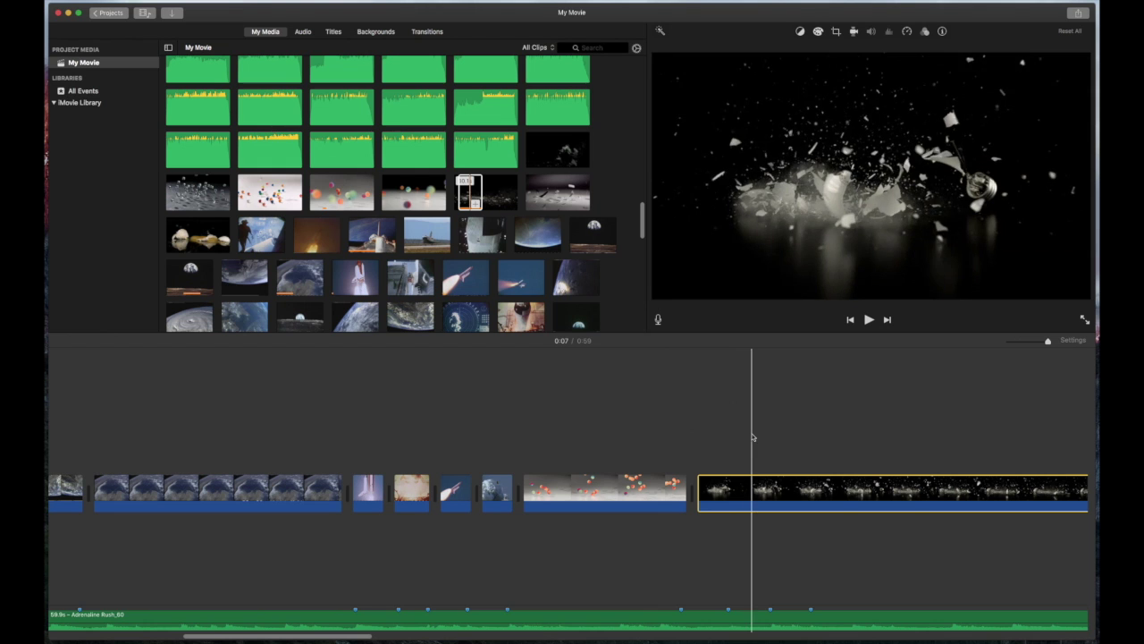
{"action": "scroll", "coordinate": [764, 441], "scroll_direction": "right", "scroll_amount": 5}
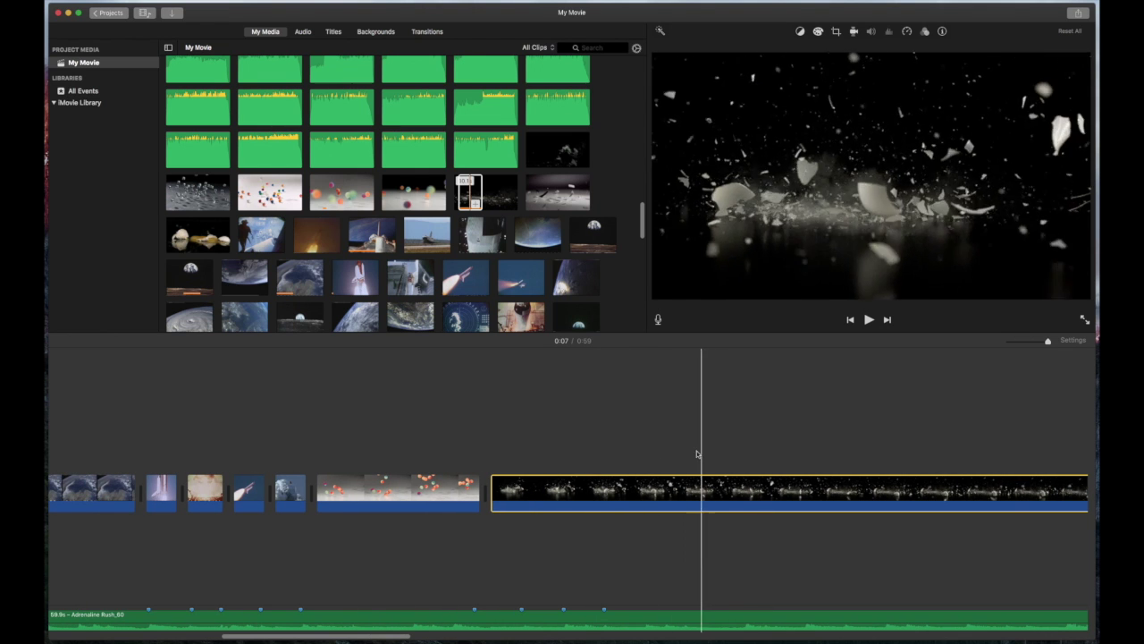
- Auto-enhance the Earth coastline clip in the timeline and apply the Sci-Fi clip filter to it
{"action": "scroll", "coordinate": [434, 474], "scroll_direction": "left", "scroll_amount": 10}
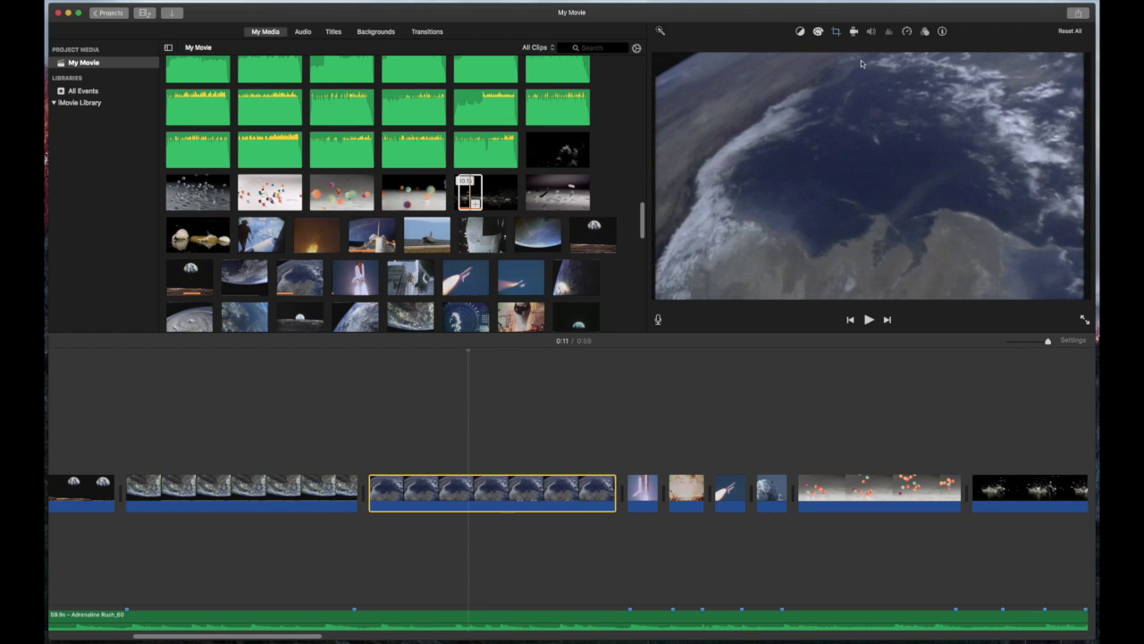
{"action": "left_click", "coordinate": [658, 32]}
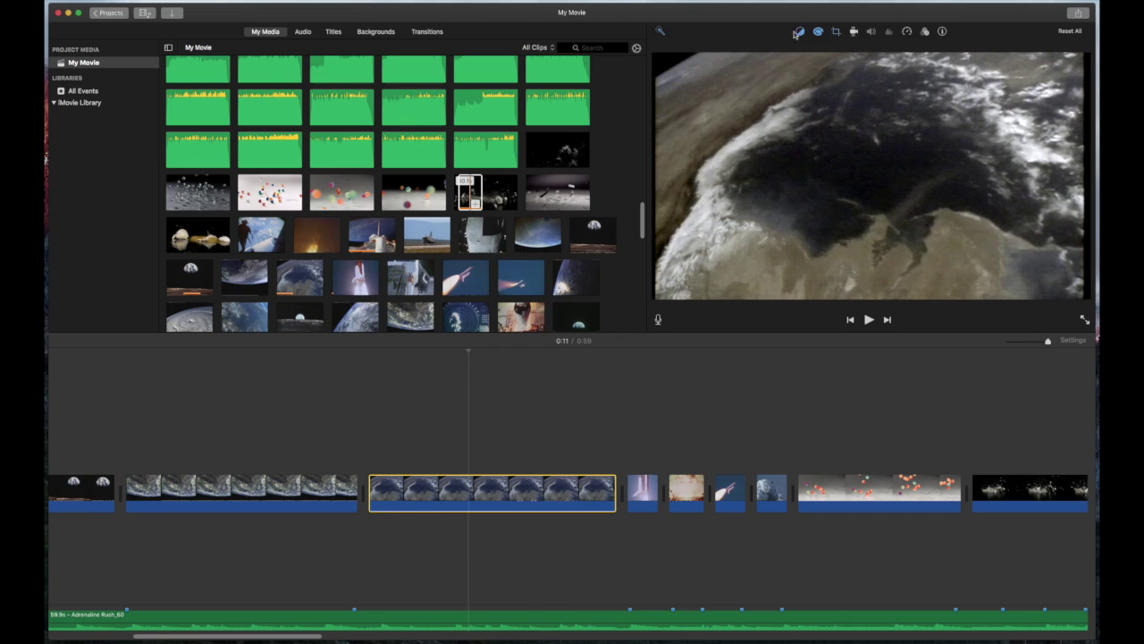
{"action": "left_click", "coordinate": [925, 32]}
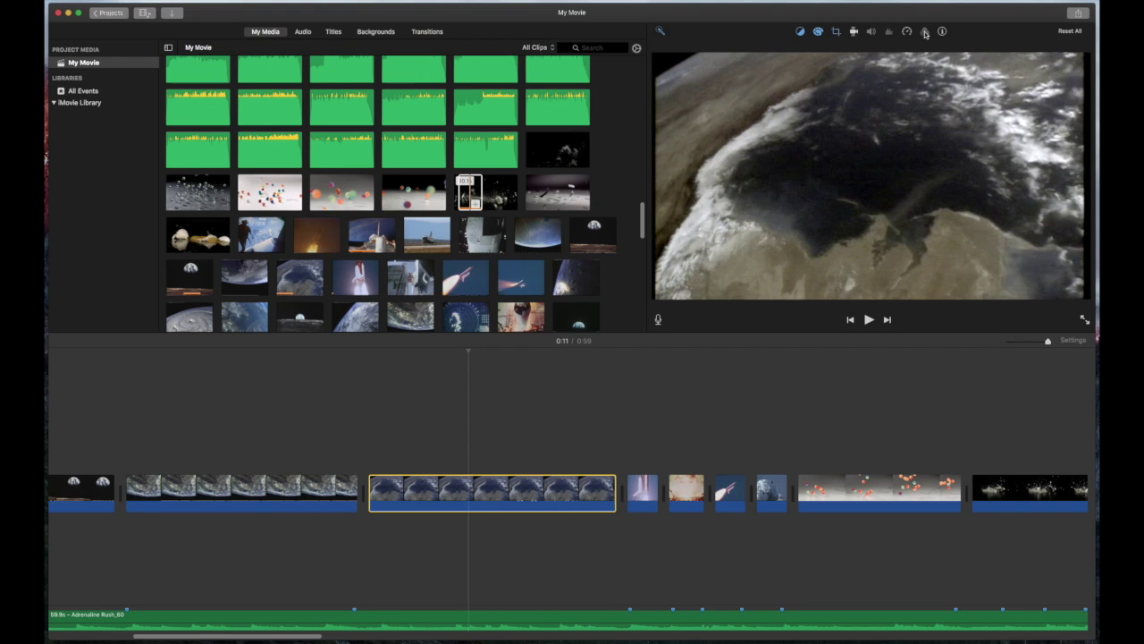
{"action": "left_click", "coordinate": [925, 32]}
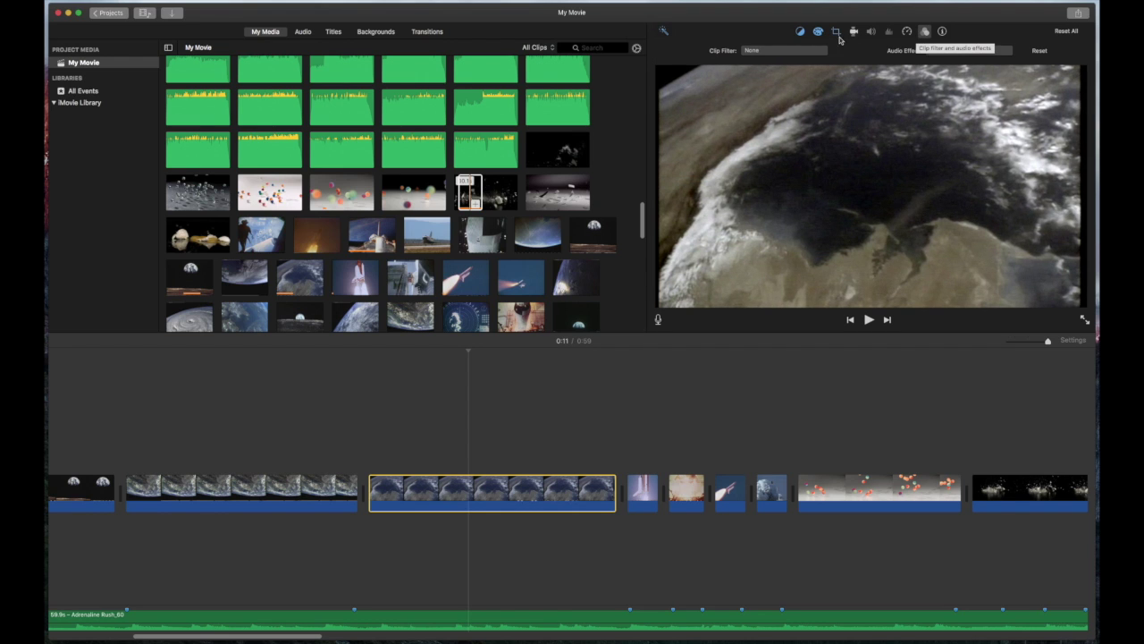
{"action": "left_click", "coordinate": [774, 51]}
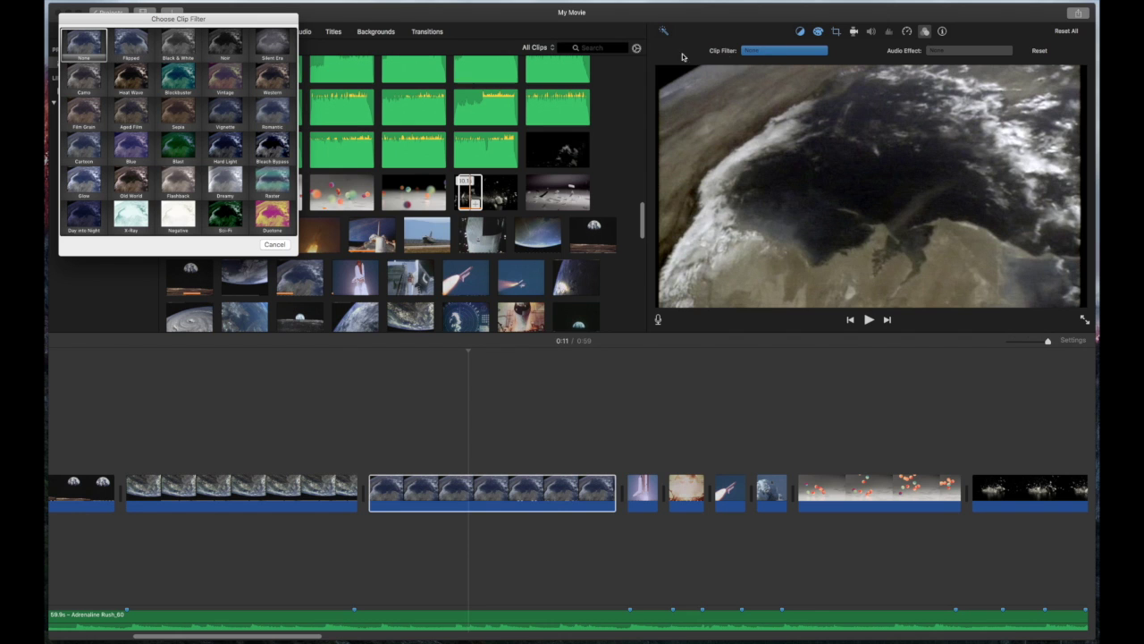
{"action": "left_click_drag", "start_coordinate": [248, 23], "coordinate": [631, 45]}
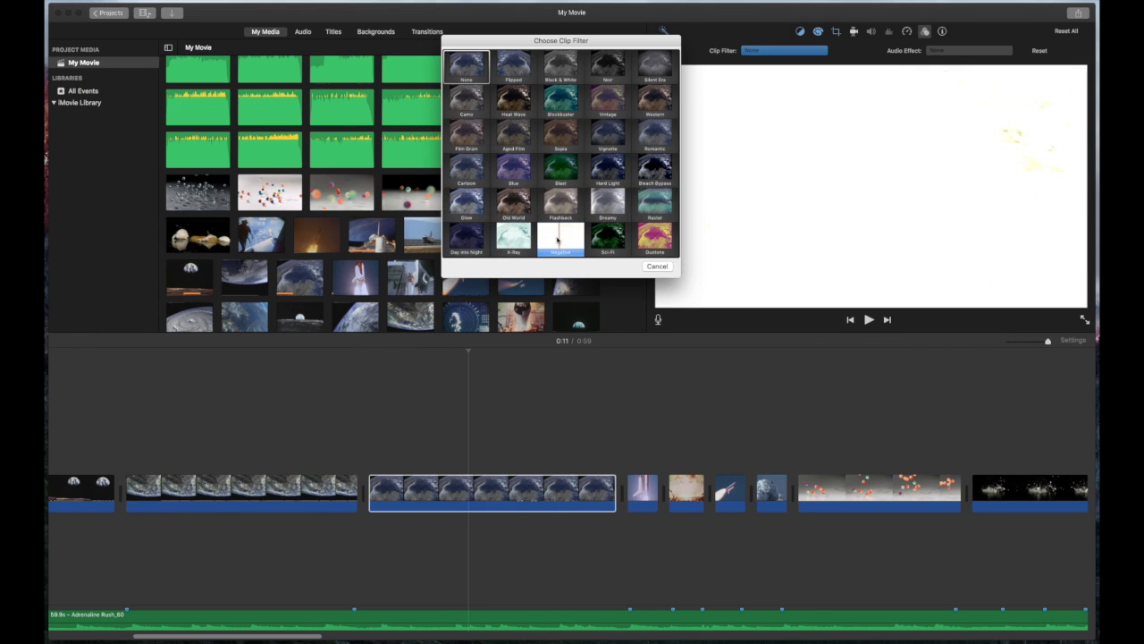
{"action": "left_click", "coordinate": [605, 238]}
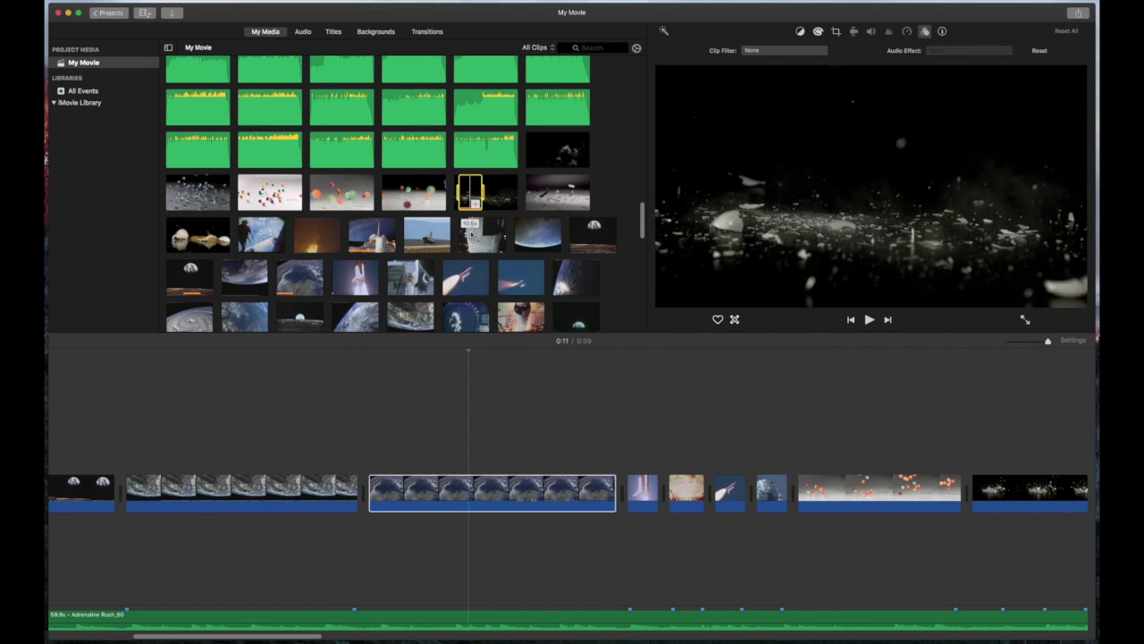
{"action": "left_click", "coordinate": [757, 53]}
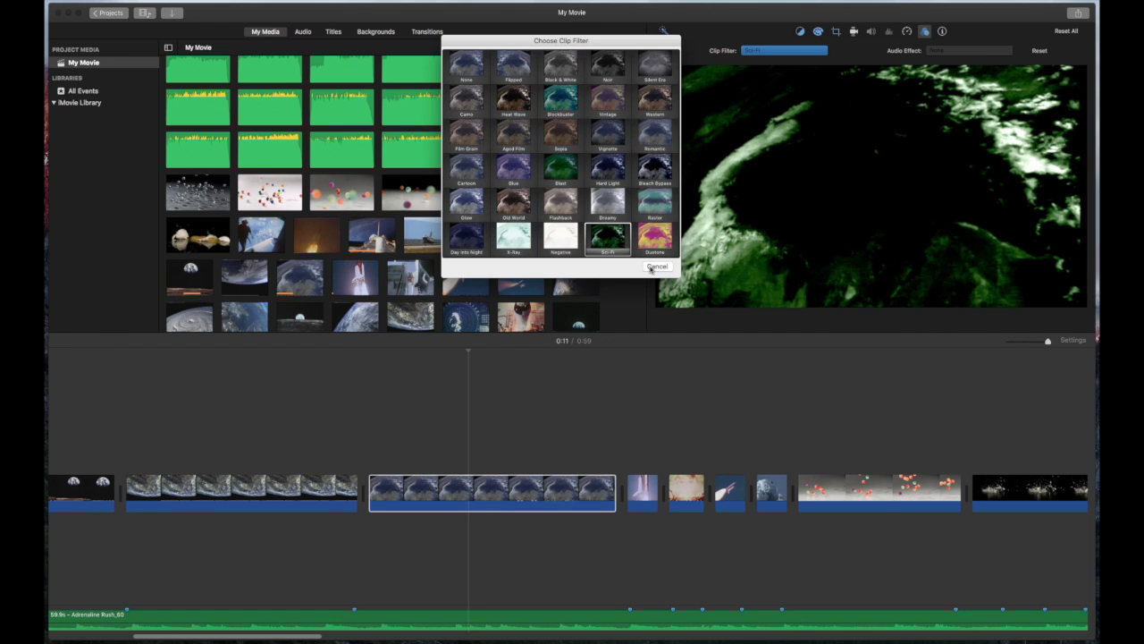
{"action": "left_click", "coordinate": [656, 267]}
- Apply the Duotone clip filter to the Earth clip that precedes the green Sci-Fi clip in the timeline
{"action": "left_click", "coordinate": [332, 353]}
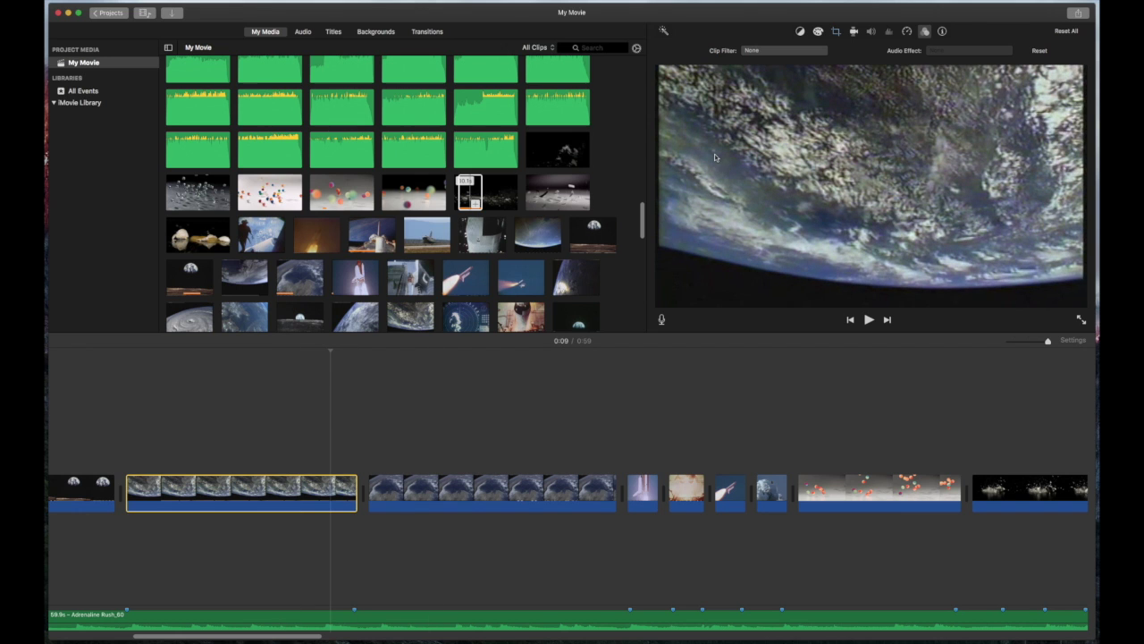
{"action": "left_click", "coordinate": [782, 52]}
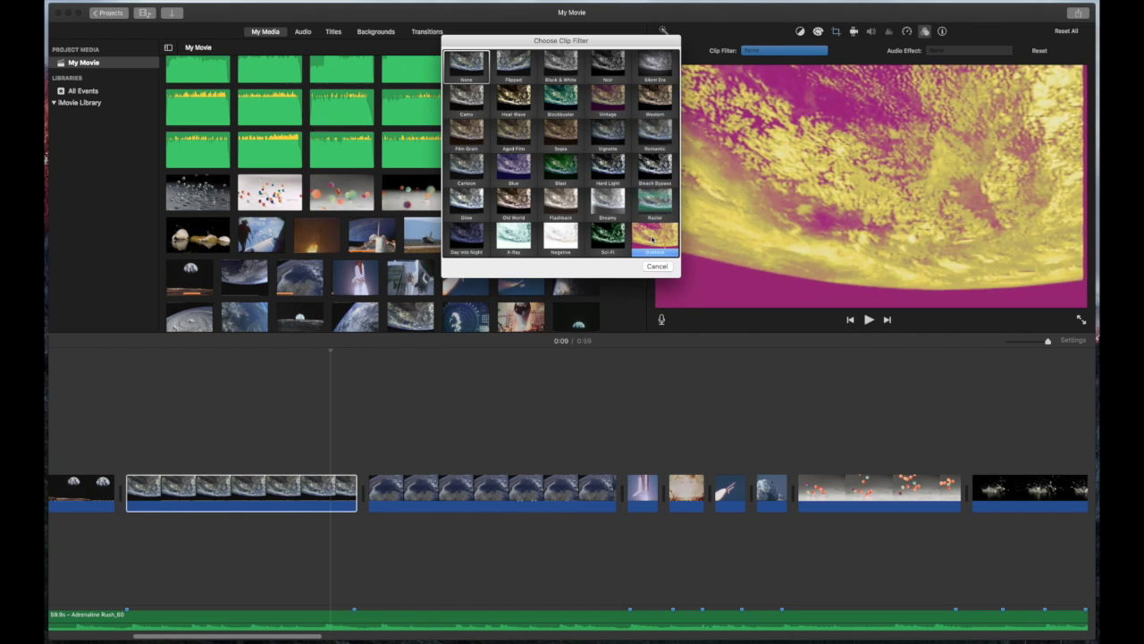
{"action": "left_click", "coordinate": [655, 238]}
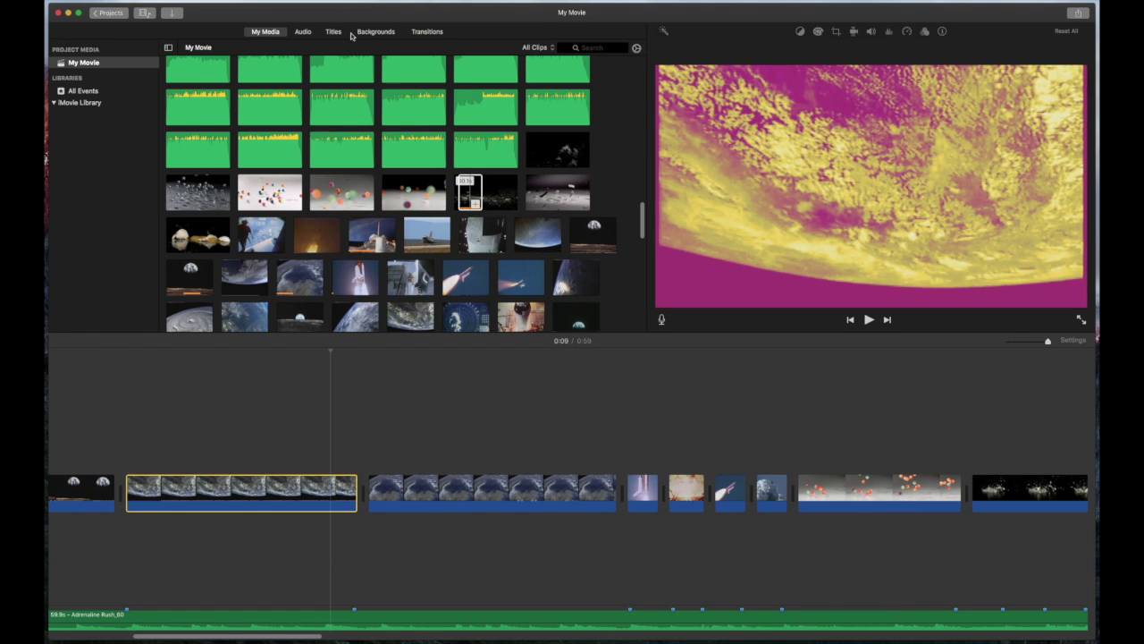
- Add a Slide Left transition after the Sci-Fi Earth clip, Puzzle Right after the fiery launch clip, and Swap before the coloured balls clip
{"action": "left_click", "coordinate": [427, 33]}
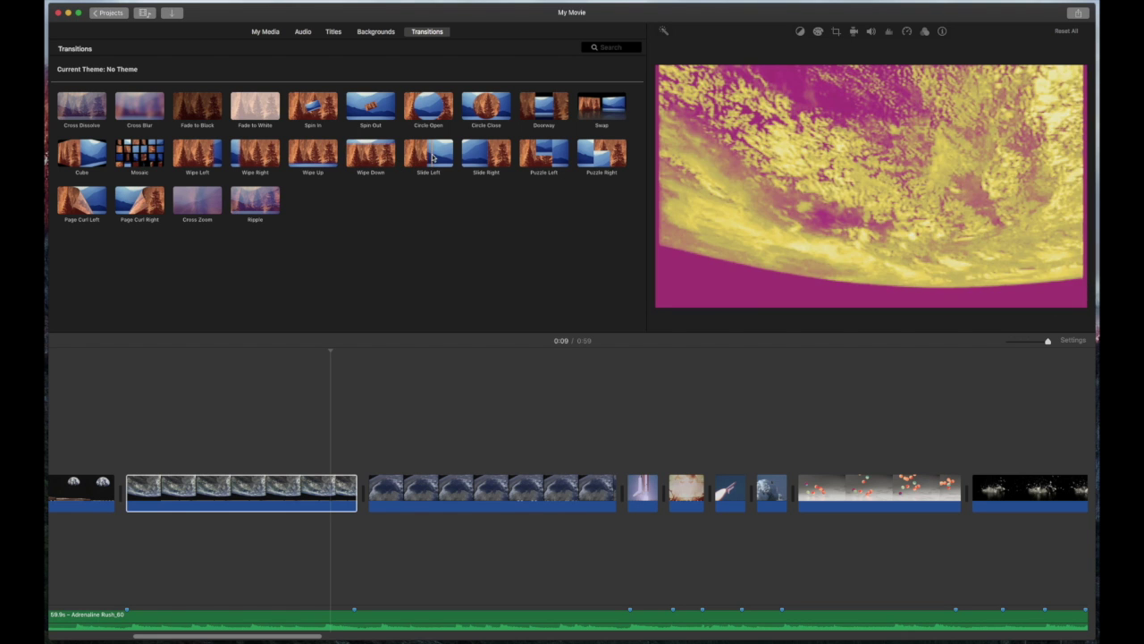
{"action": "left_click_drag", "start_coordinate": [433, 157], "coordinate": [599, 492]}
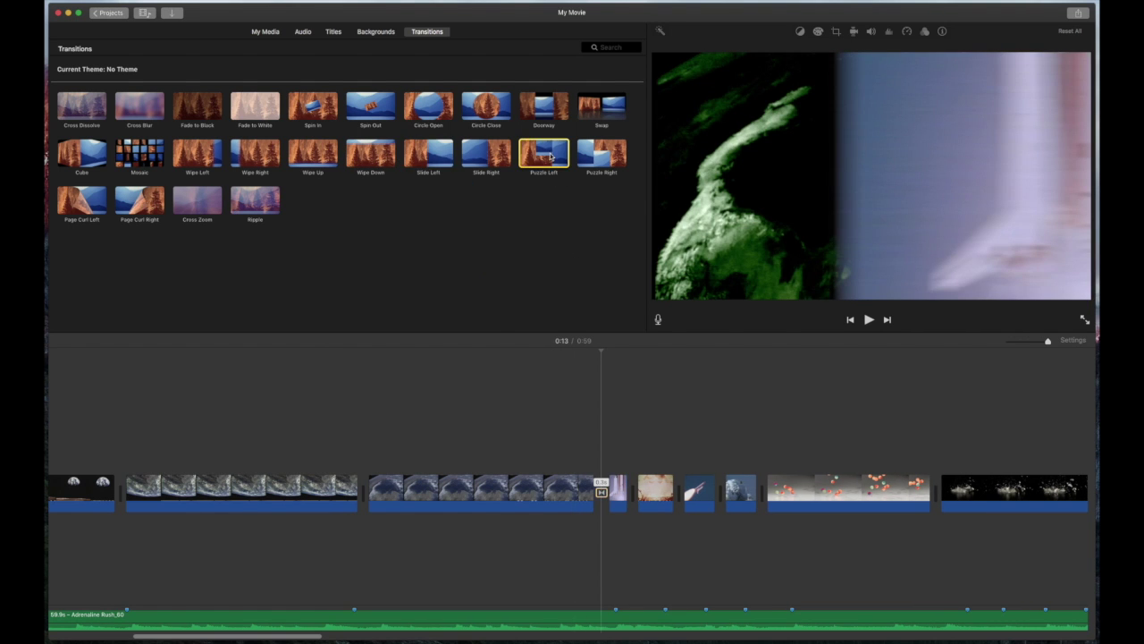
{"action": "left_click_drag", "start_coordinate": [548, 158], "coordinate": [640, 492]}
{"action": "left_click_drag", "start_coordinate": [602, 156], "coordinate": [671, 489]}
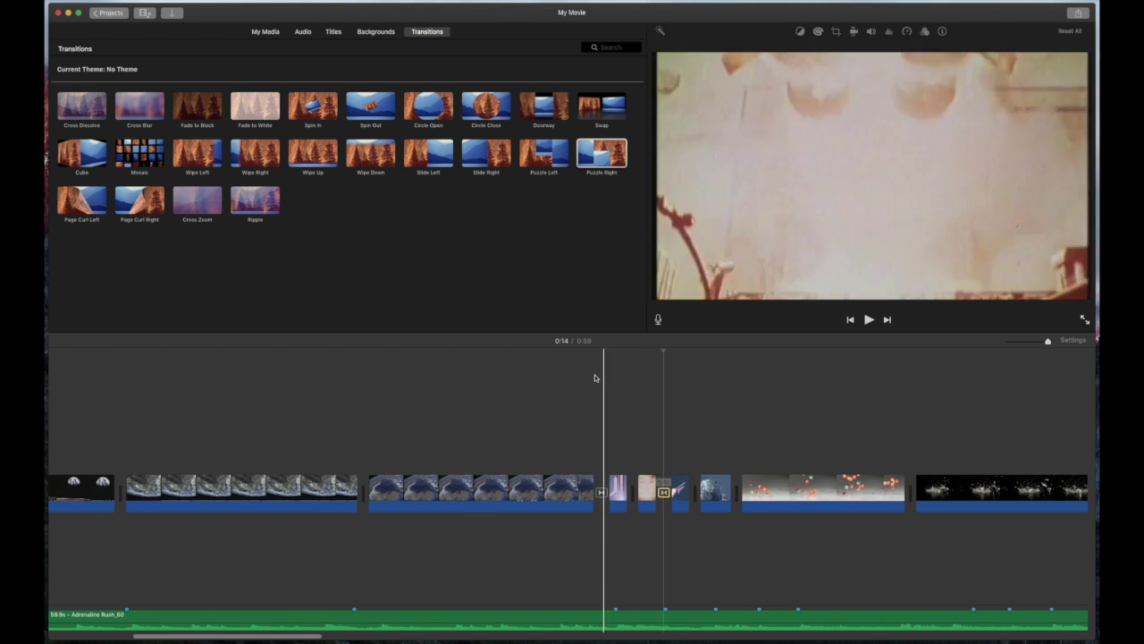
{"action": "left_click_drag", "start_coordinate": [554, 114], "coordinate": [696, 497]}
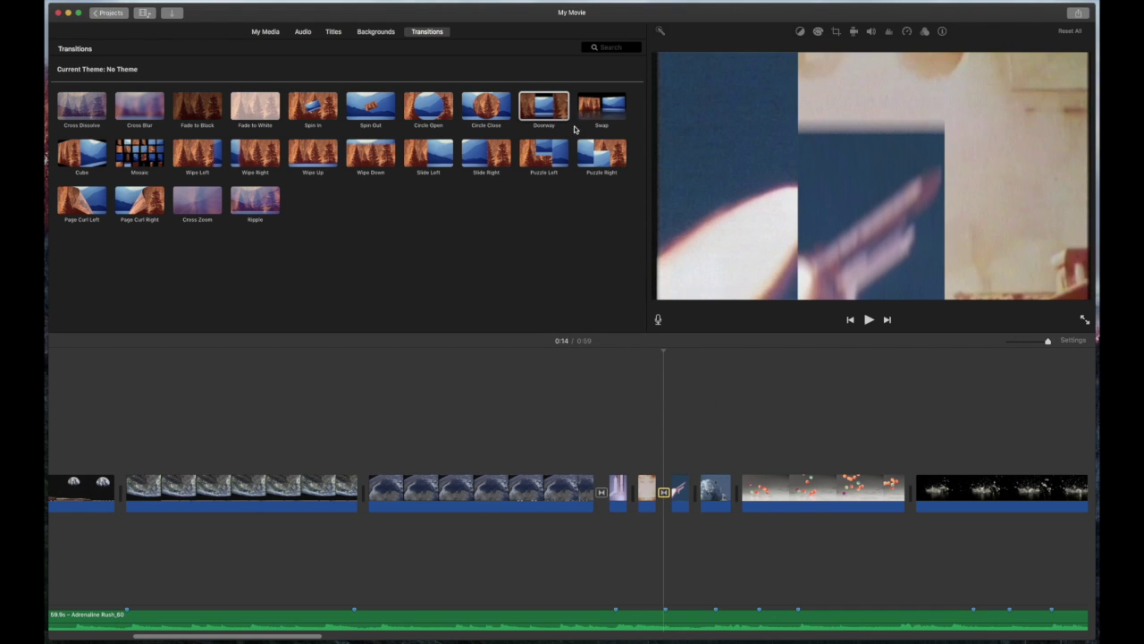
{"action": "left_click_drag", "start_coordinate": [602, 113], "coordinate": [726, 493]}
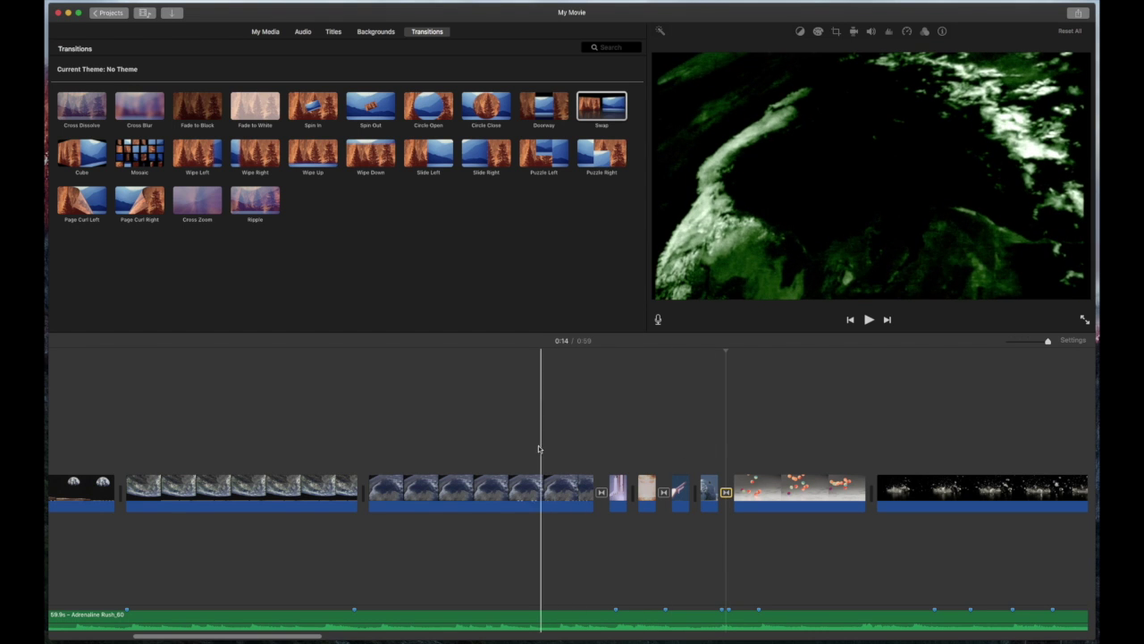
- Play back the new transitions and add a Spin In transition between the coloured balls and shattering light bulb clips
{"action": "key", "text": "space"}
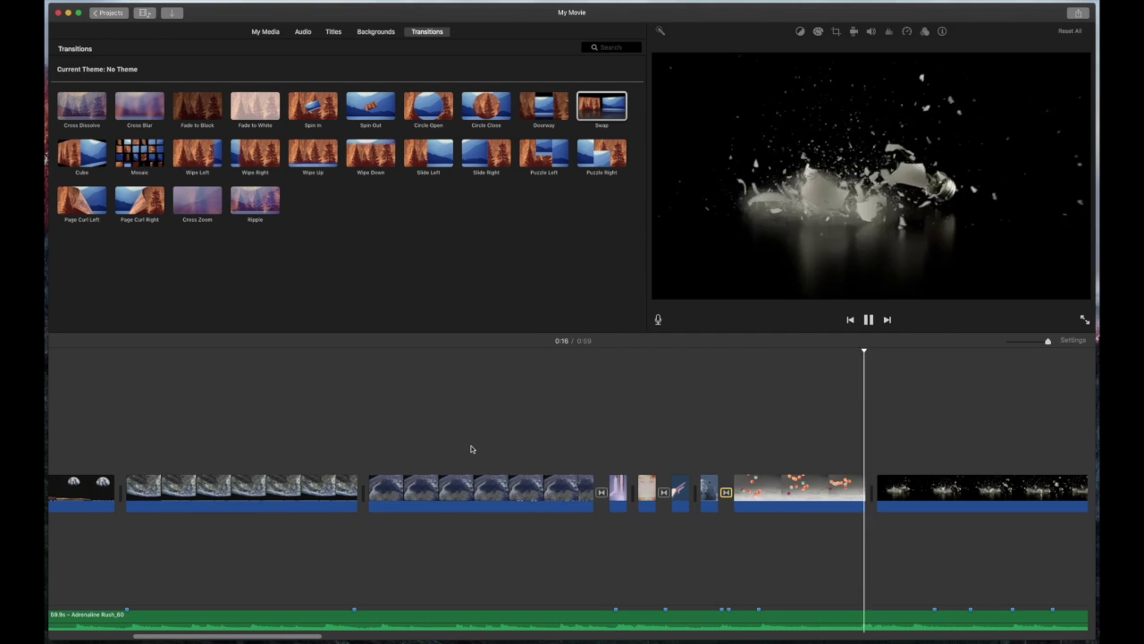
{"action": "key", "text": "space"}
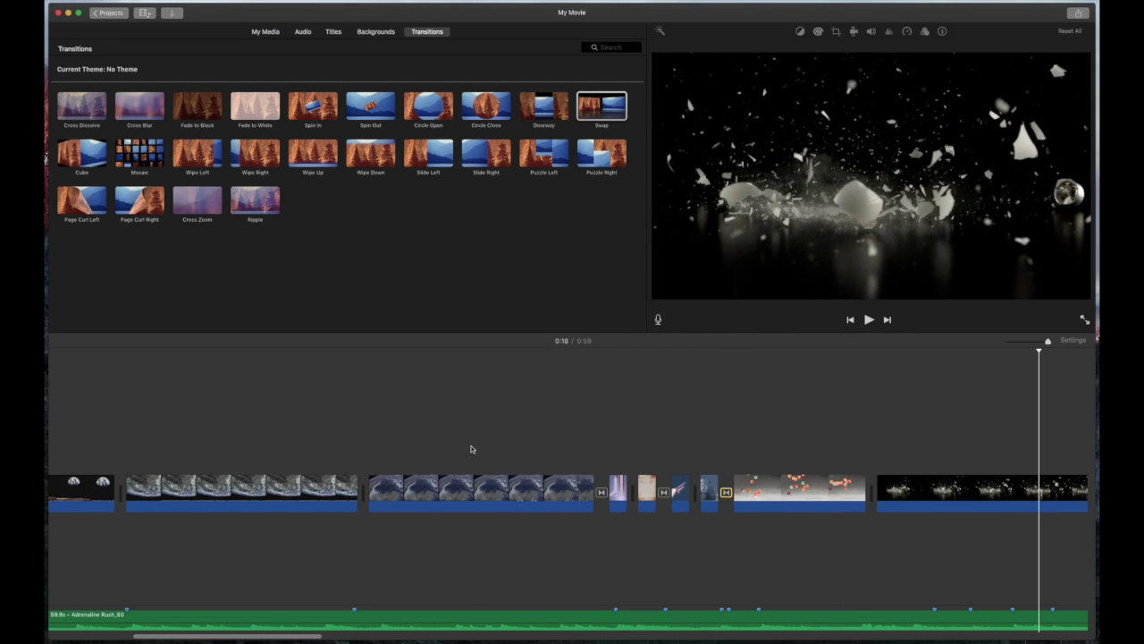
{"action": "left_click_drag", "start_coordinate": [310, 106], "coordinate": [830, 495]}
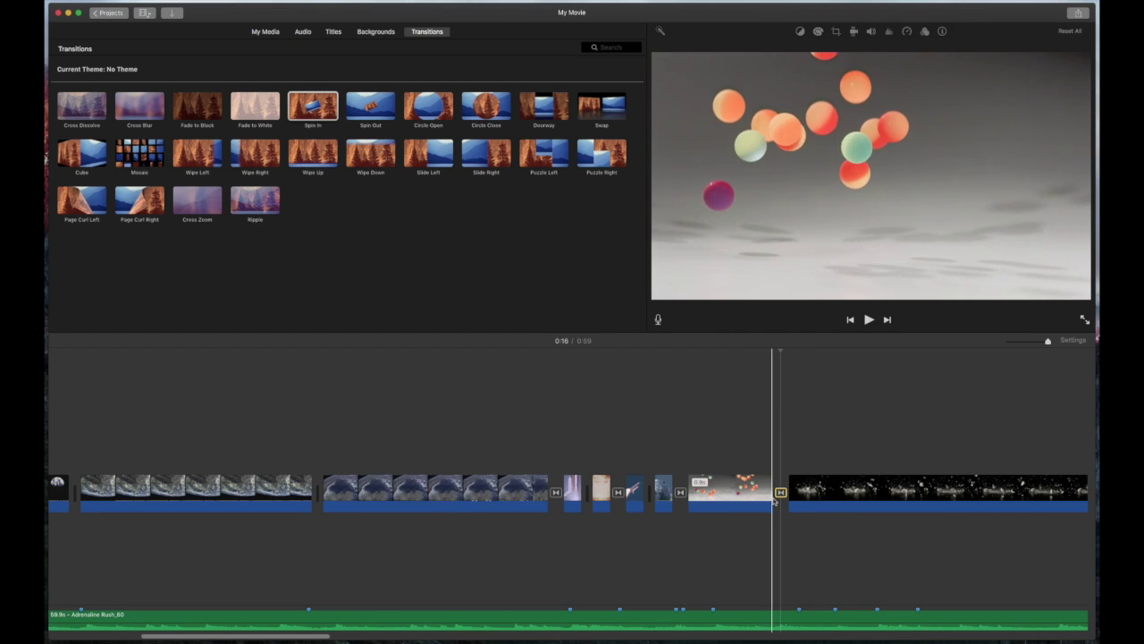
- Add a Lens Flare title above the shattering light bulb clip
{"action": "scroll", "coordinate": [779, 503], "scroll_direction": "right", "scroll_amount": 10}
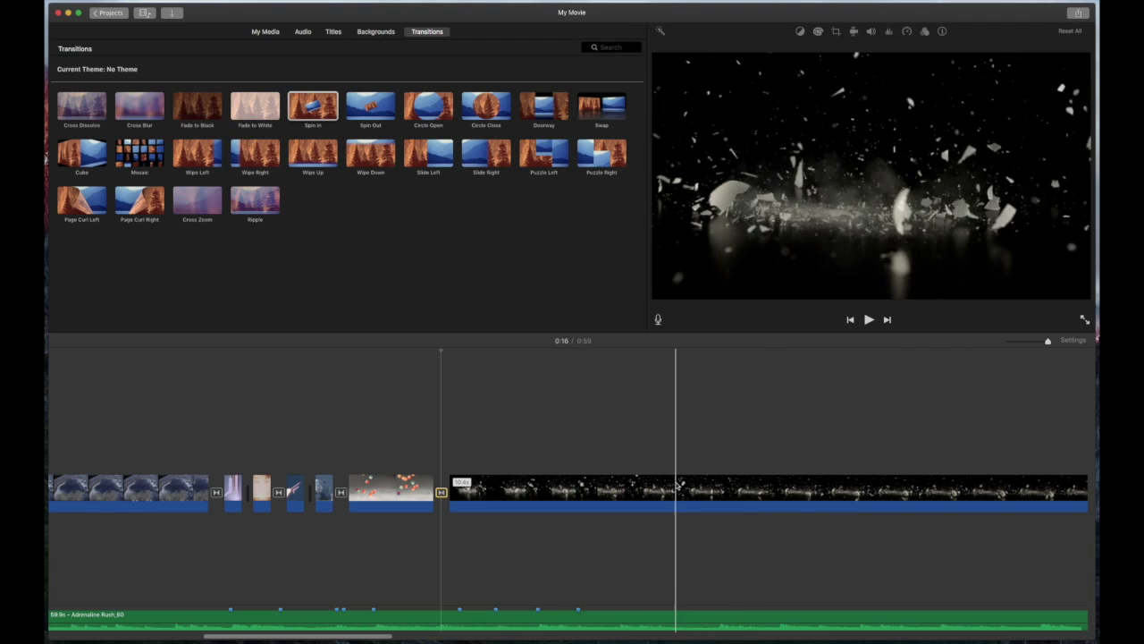
{"action": "scroll", "coordinate": [724, 478], "scroll_direction": "right", "scroll_amount": 5}
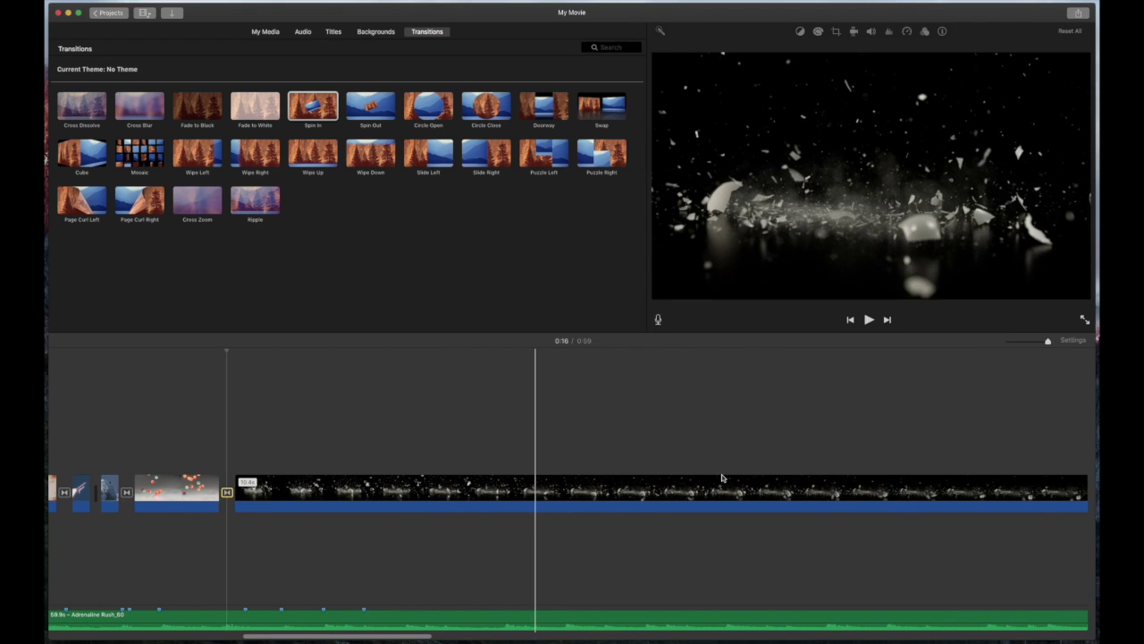
{"action": "left_click", "coordinate": [334, 32]}
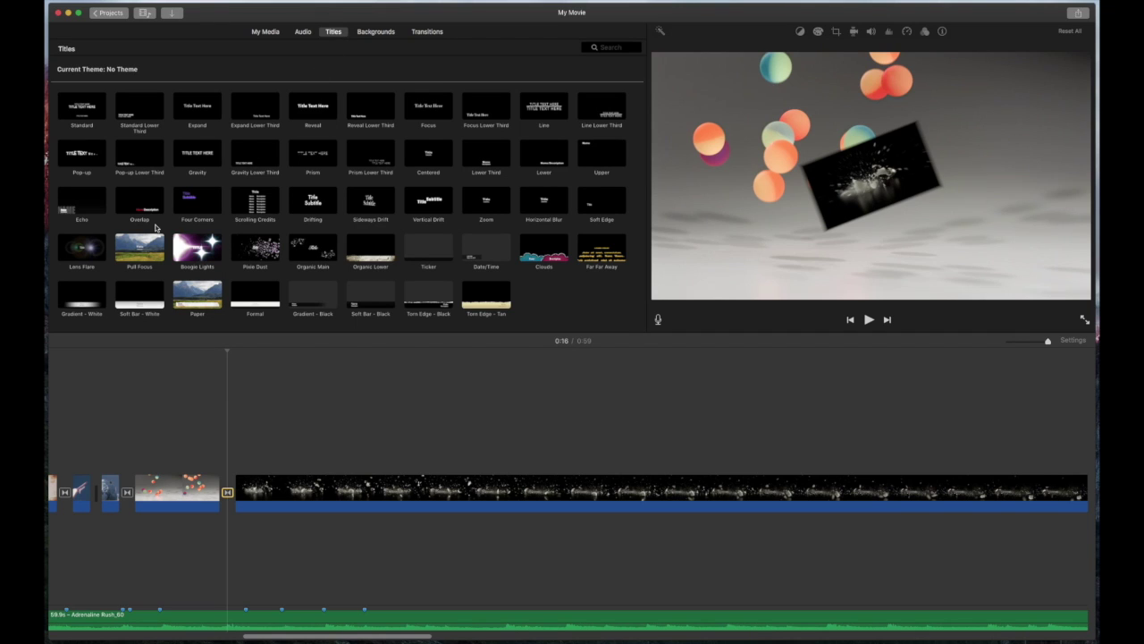
{"action": "left_click", "coordinate": [84, 251]}
{"action": "left_click_drag", "start_coordinate": [83, 250], "coordinate": [314, 426]}
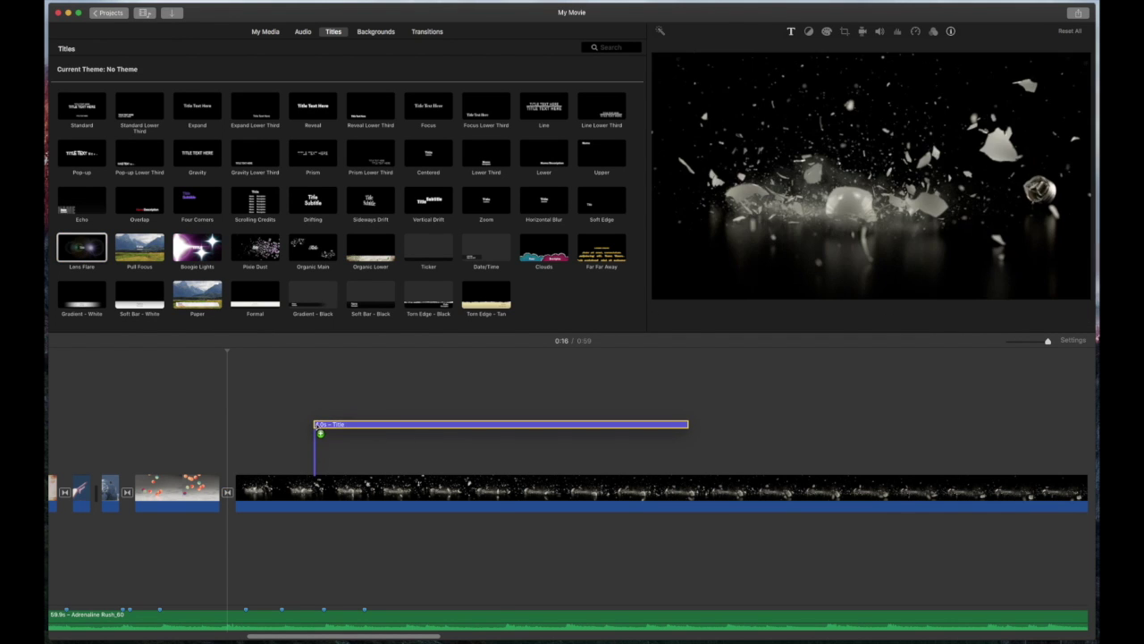
- Preview the title, extend the light bulb clip's start to about 12 s total, and move the title close to the clip's beginning
{"action": "left_click", "coordinate": [341, 361]}
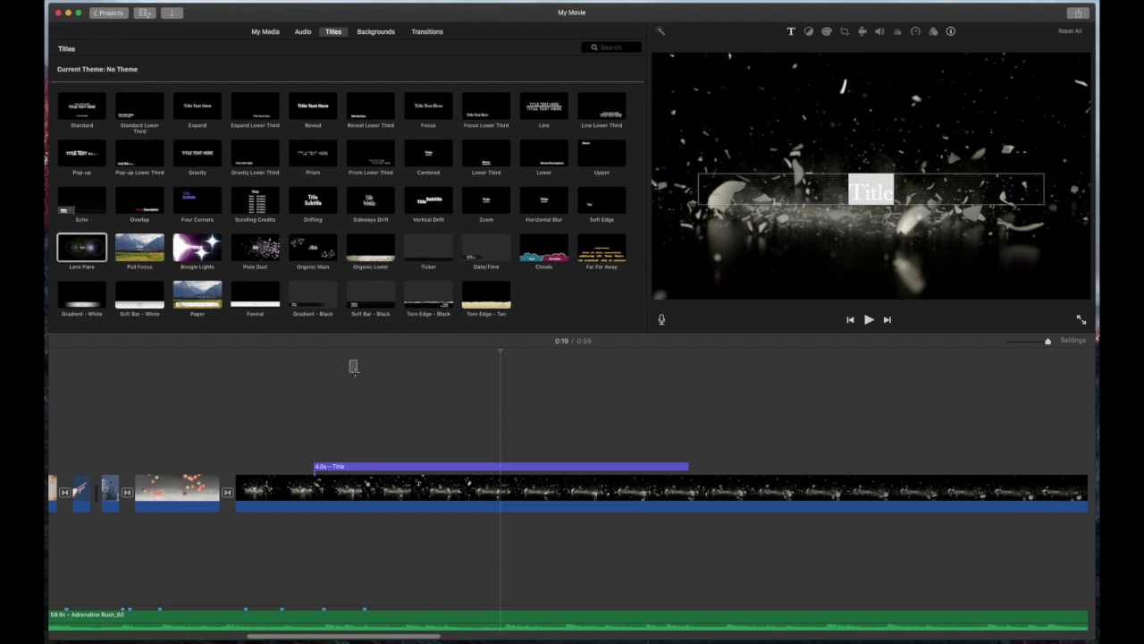
{"action": "left_click", "coordinate": [354, 364]}
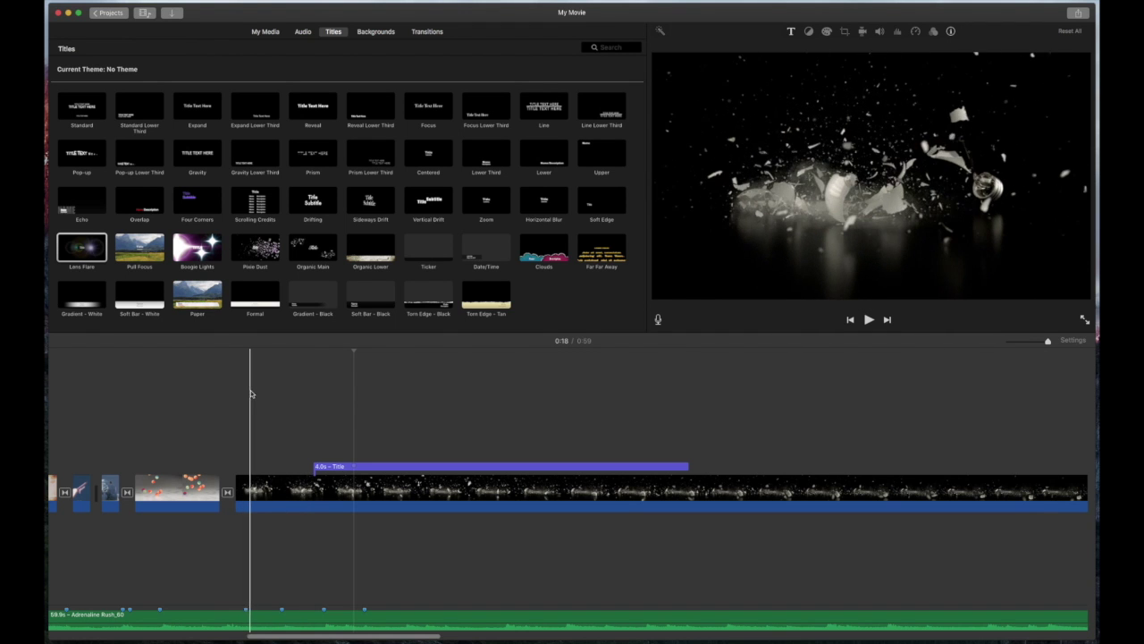
{"action": "left_click_drag", "start_coordinate": [240, 488], "coordinate": [81, 488]}
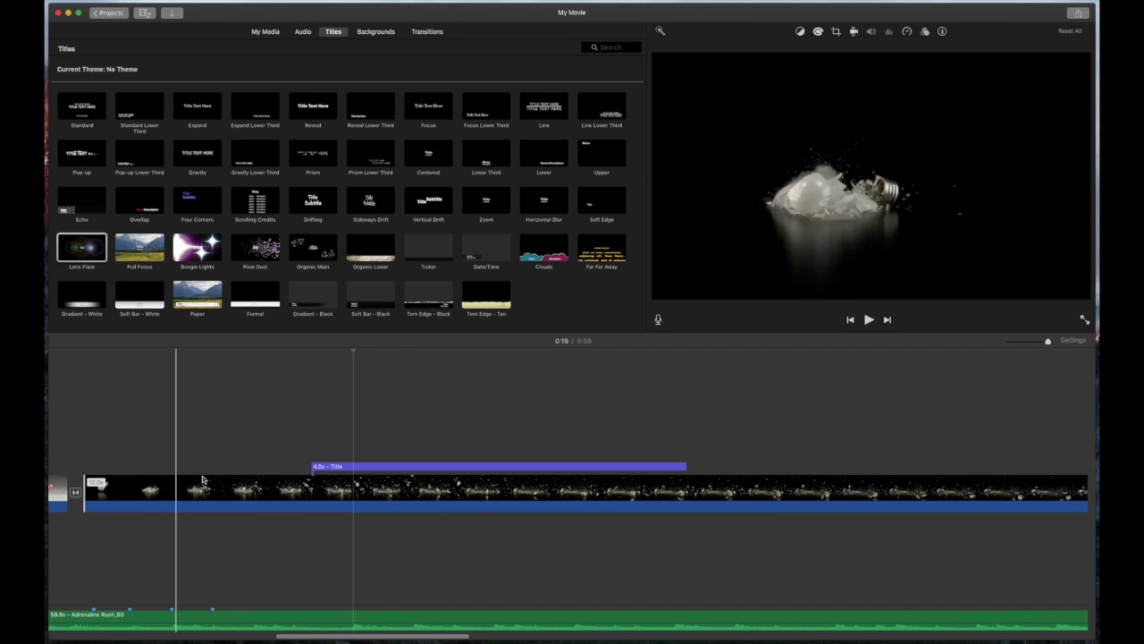
{"action": "left_click_drag", "start_coordinate": [413, 465], "coordinate": [207, 467]}
- Replace the Lens Flare title's placeholder text with "STEM Link Workshops"
{"action": "left_click", "coordinate": [153, 468]}
{"action": "double_click", "coordinate": [154, 467]}
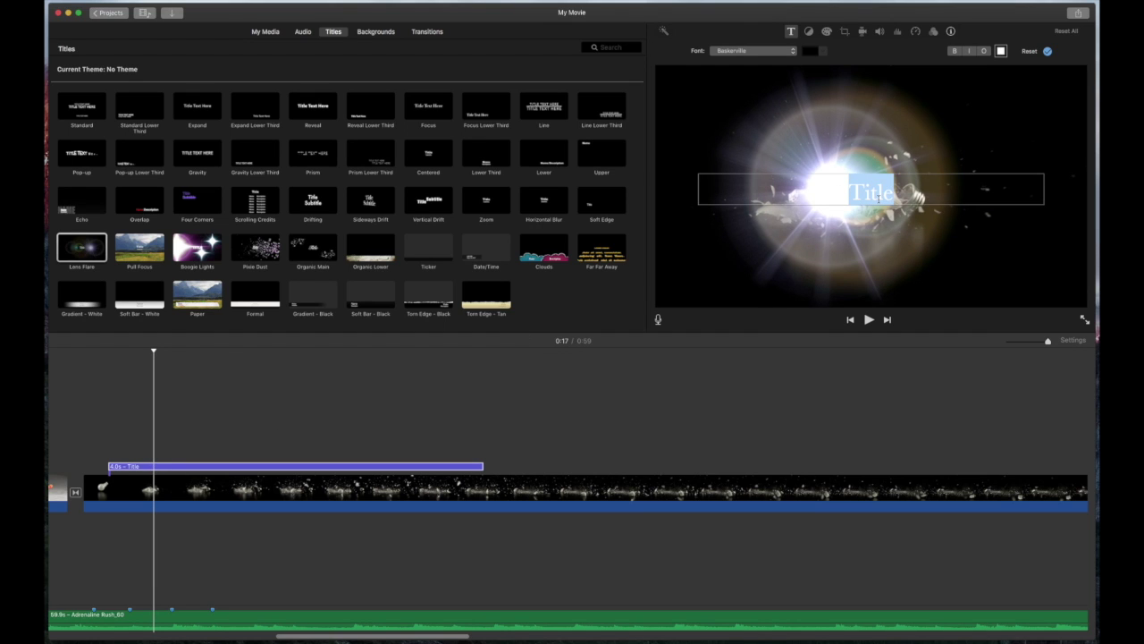
{"action": "key", "text": "BackSpace"}
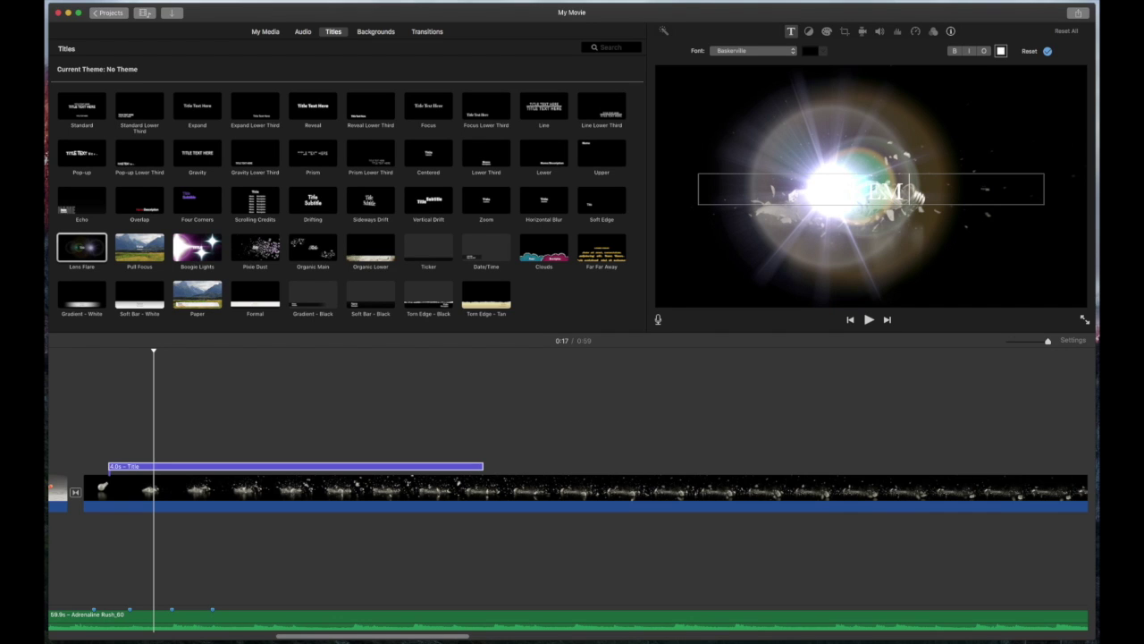
{"action": "type", "text": "Link Wor"}
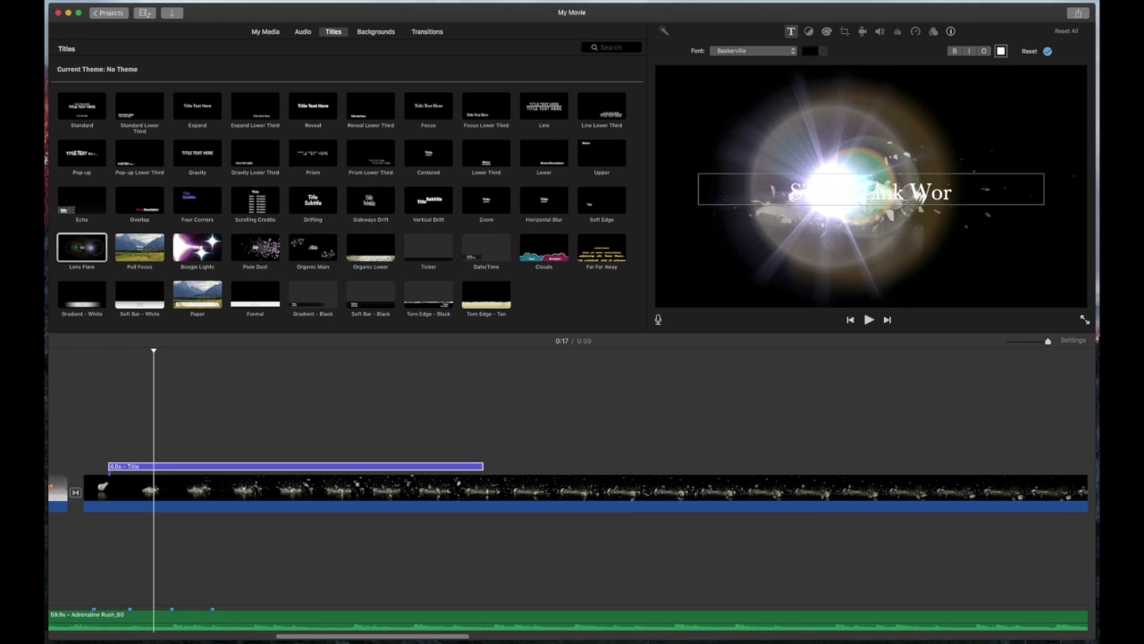
{"action": "type", "text": "kshop"}
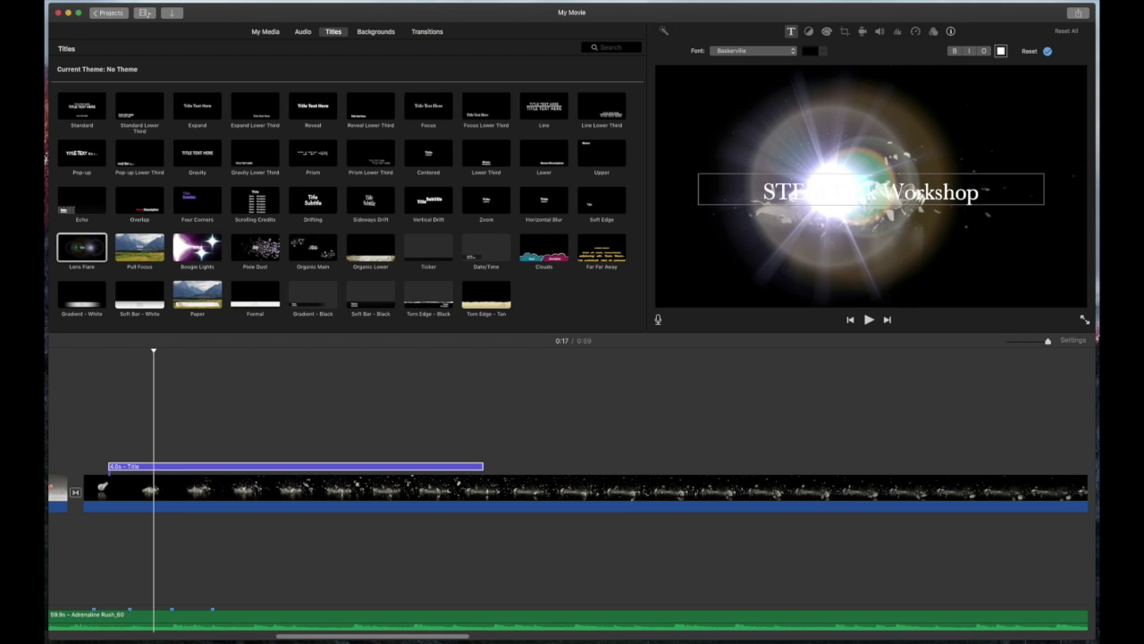
{"action": "type", "text": "s"}
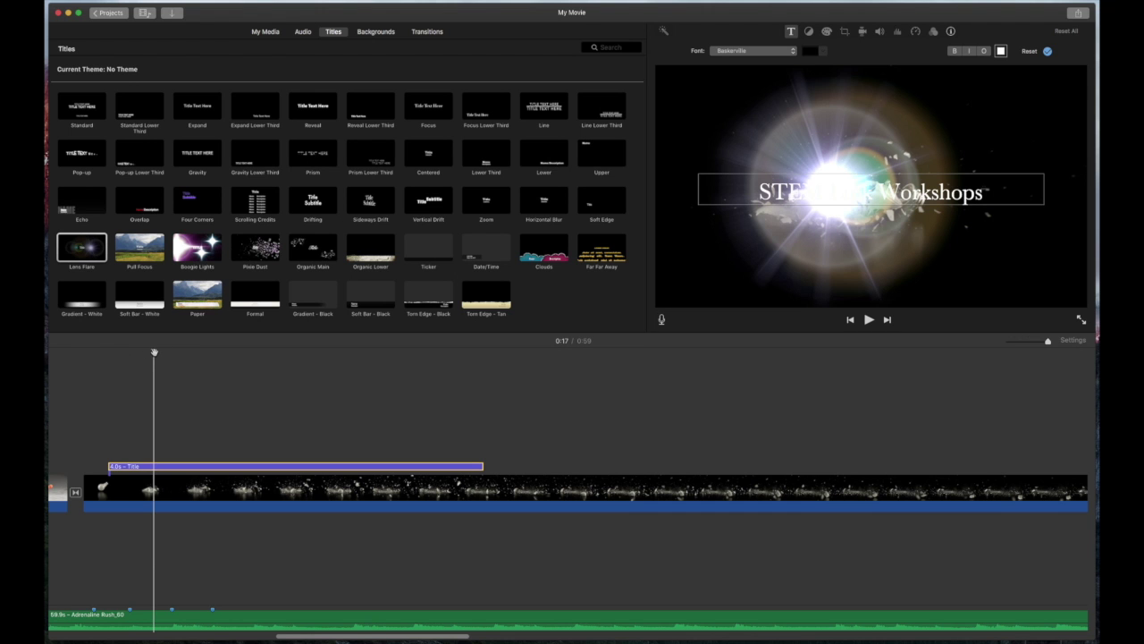
- Skim through the title over the light bulb clip and lengthen it to 4.9 s
{"action": "left_click", "coordinate": [122, 354]}
{"action": "left_click_drag", "start_coordinate": [121, 354], "coordinate": [269, 381]}
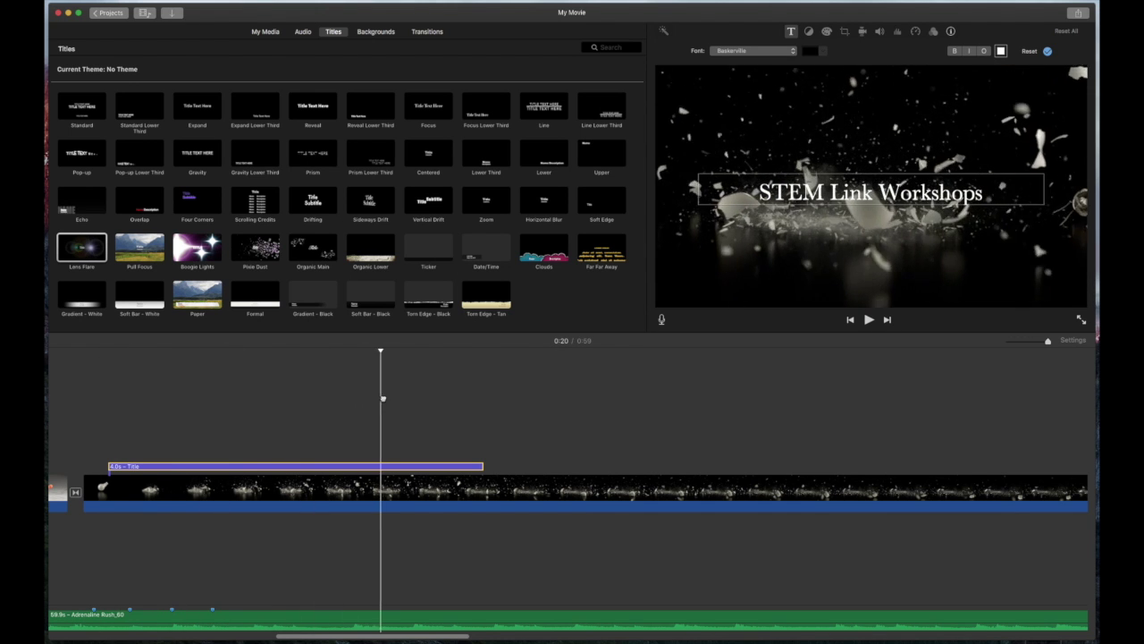
{"action": "left_click_drag", "start_coordinate": [483, 466], "coordinate": [570, 466]}
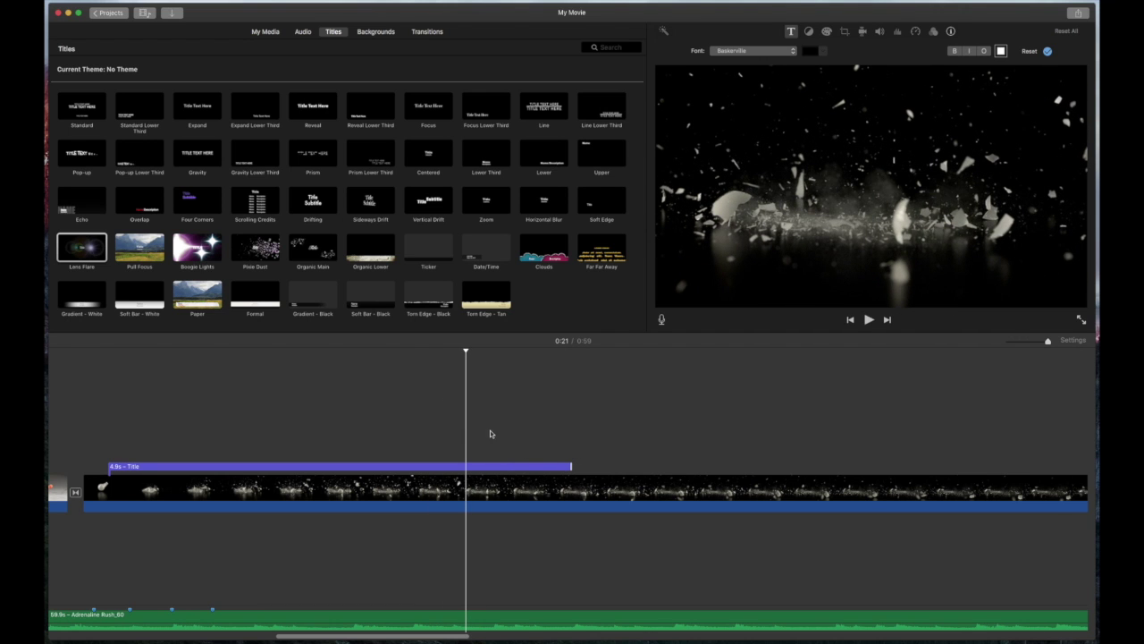
{"action": "left_click_drag", "start_coordinate": [464, 352], "coordinate": [374, 380]}
- Play back the short space clips and their transitions through to the STEM Link Workshops title
{"action": "scroll", "coordinate": [149, 396], "scroll_direction": "left", "scroll_amount": 5}
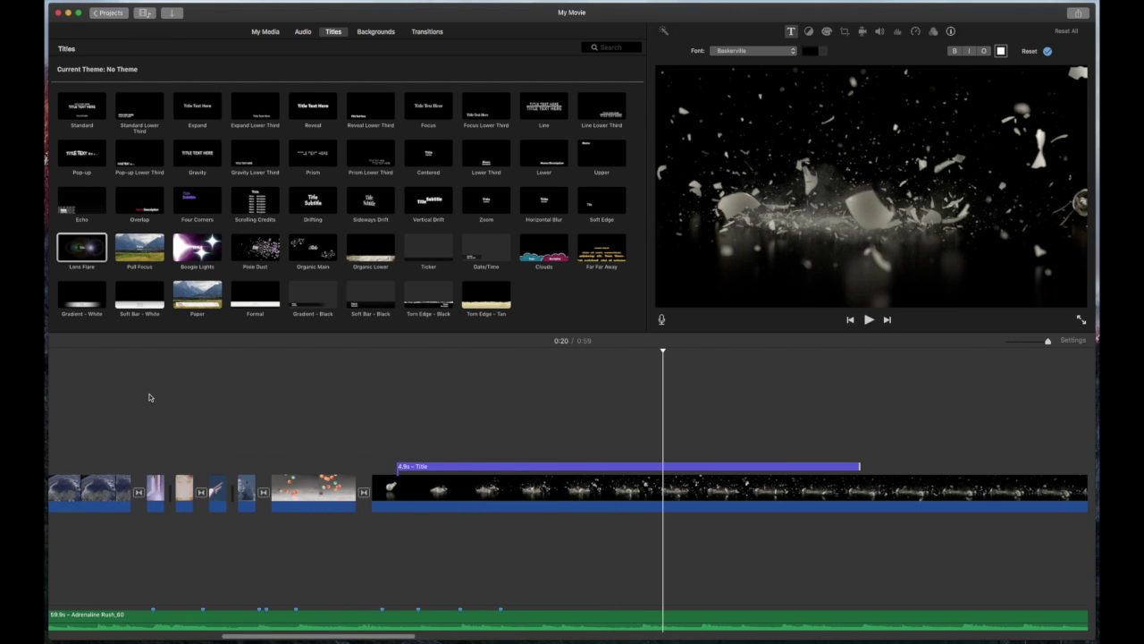
{"action": "left_click", "coordinate": [263, 354]}
{"action": "key", "text": "space"}
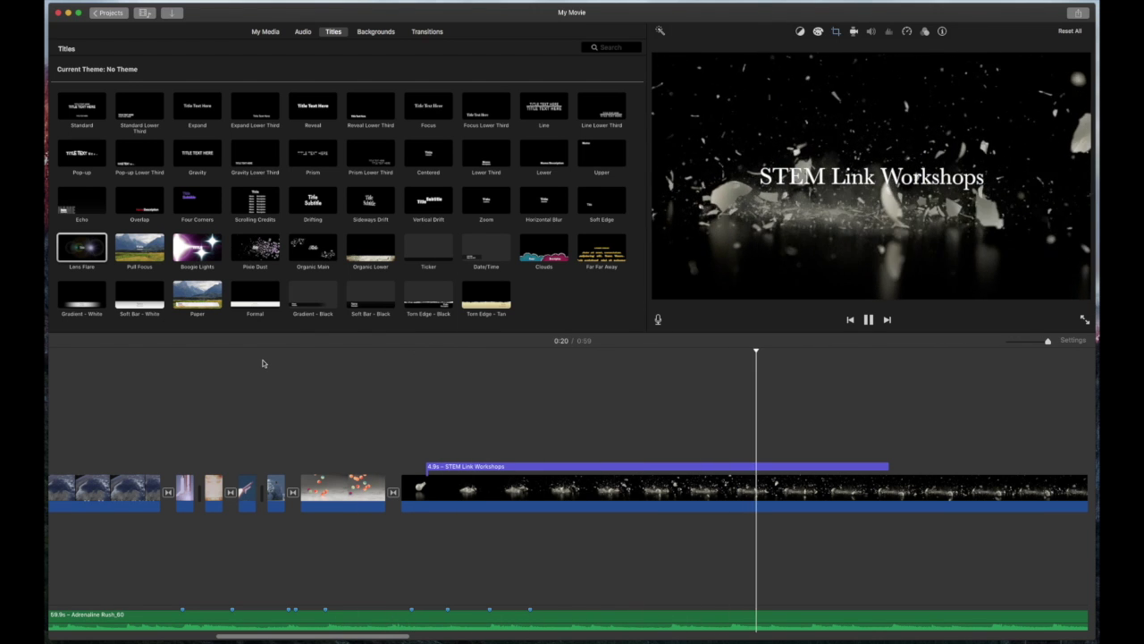
{"action": "key", "text": "space"}
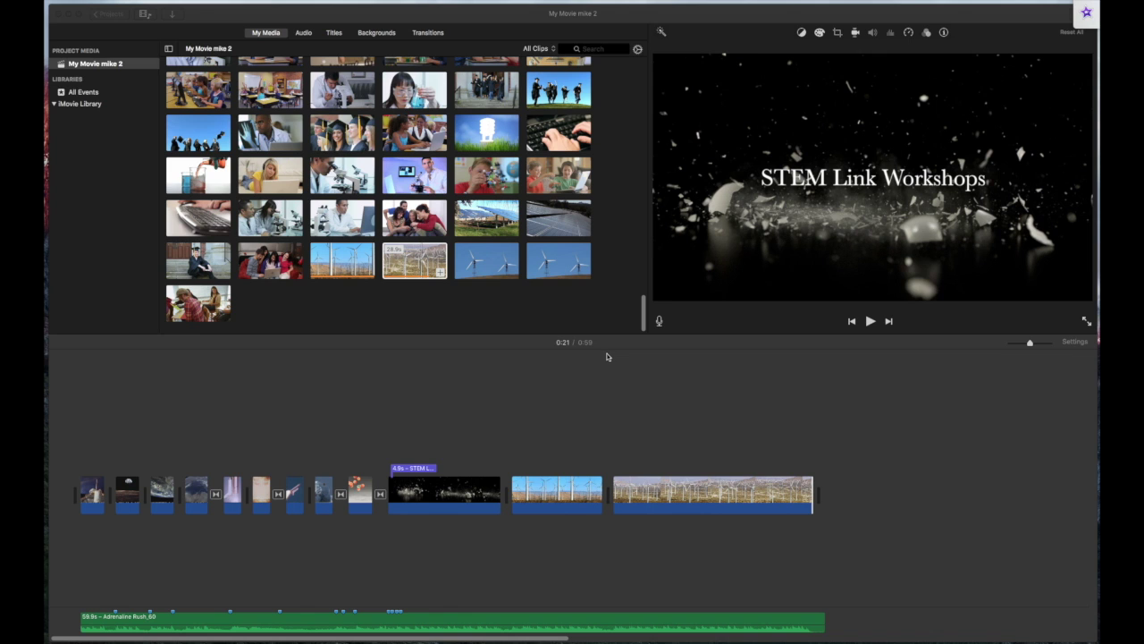
- Open the voiceover recorder, review its recording options, and keep Built-in Microphone as the input source
{"action": "left_click", "coordinate": [696, 415]}
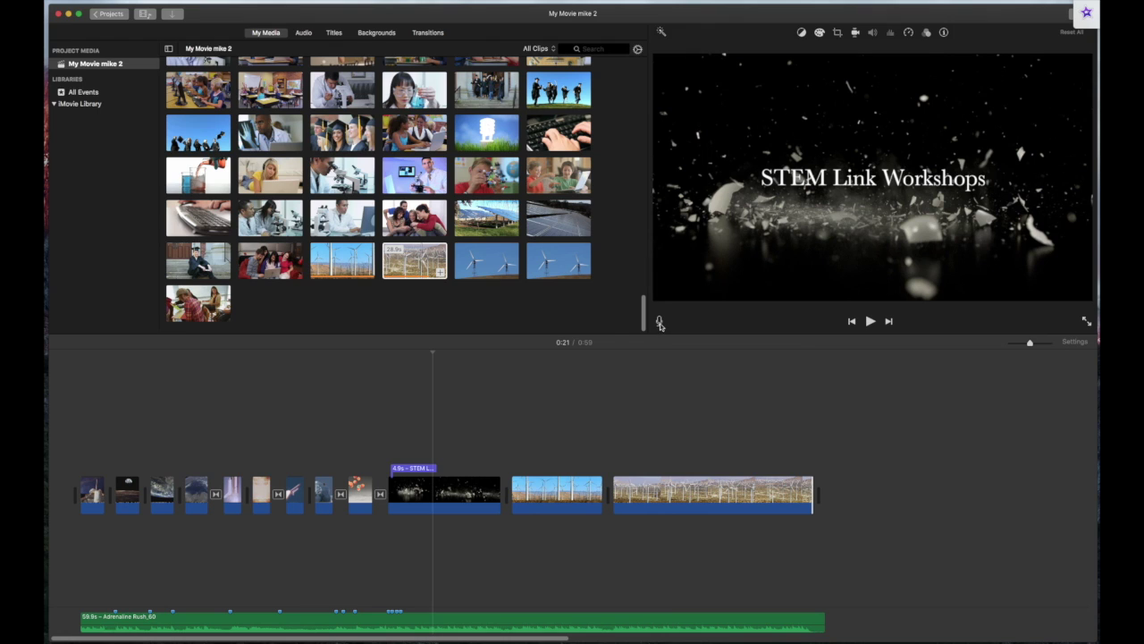
{"action": "left_click", "coordinate": [659, 323]}
{"action": "left_click", "coordinate": [891, 325]}
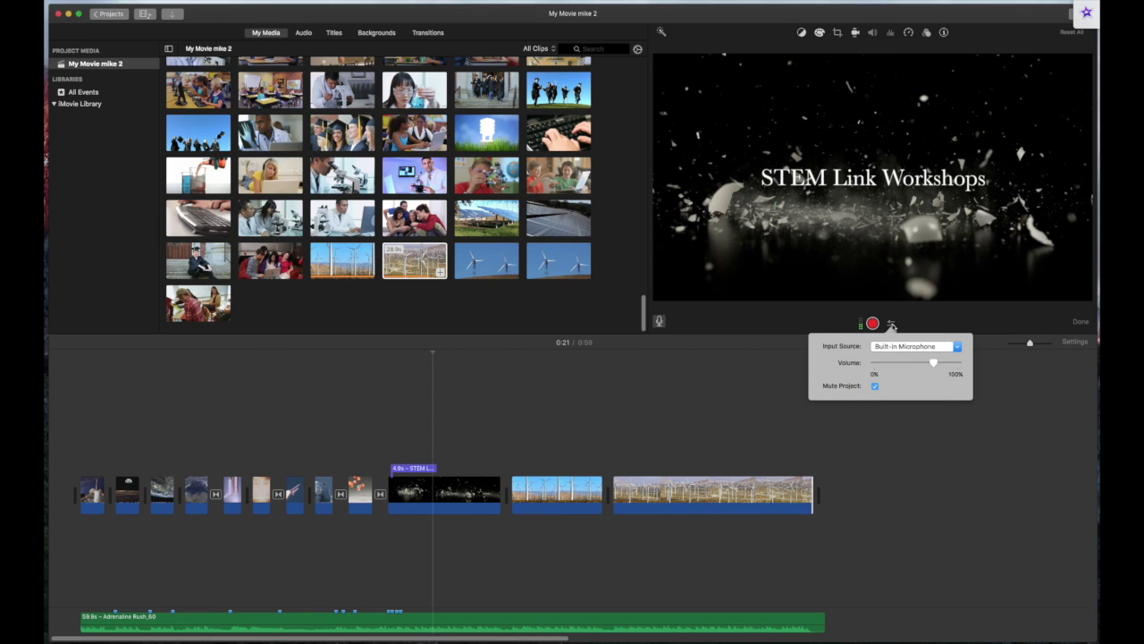
{"action": "left_click", "coordinate": [924, 348]}
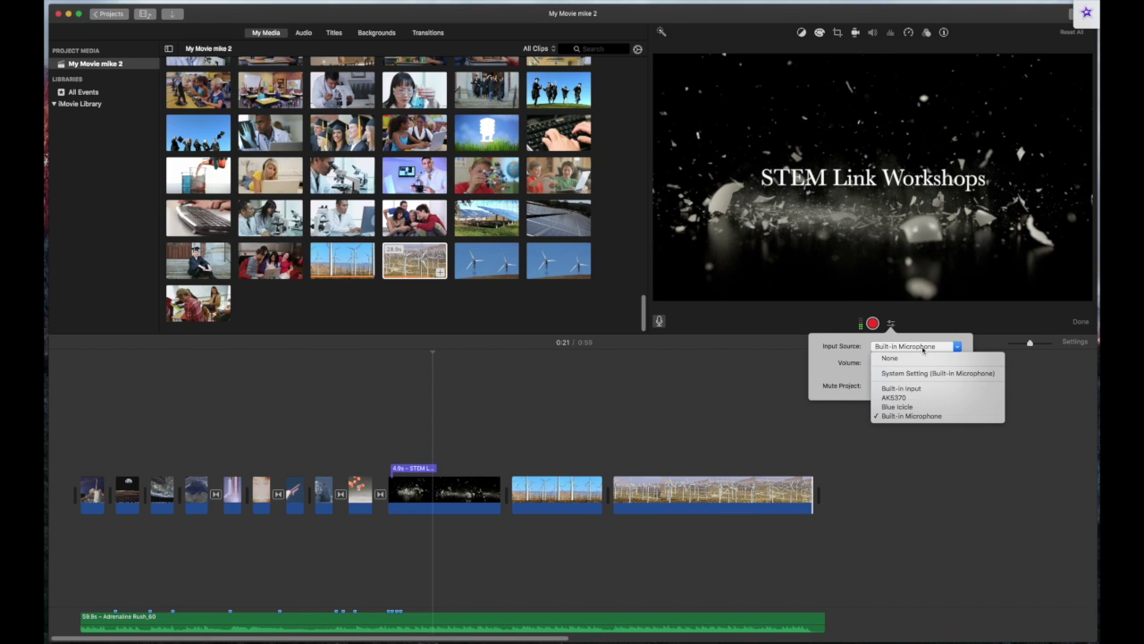
{"action": "left_click", "coordinate": [911, 399]}
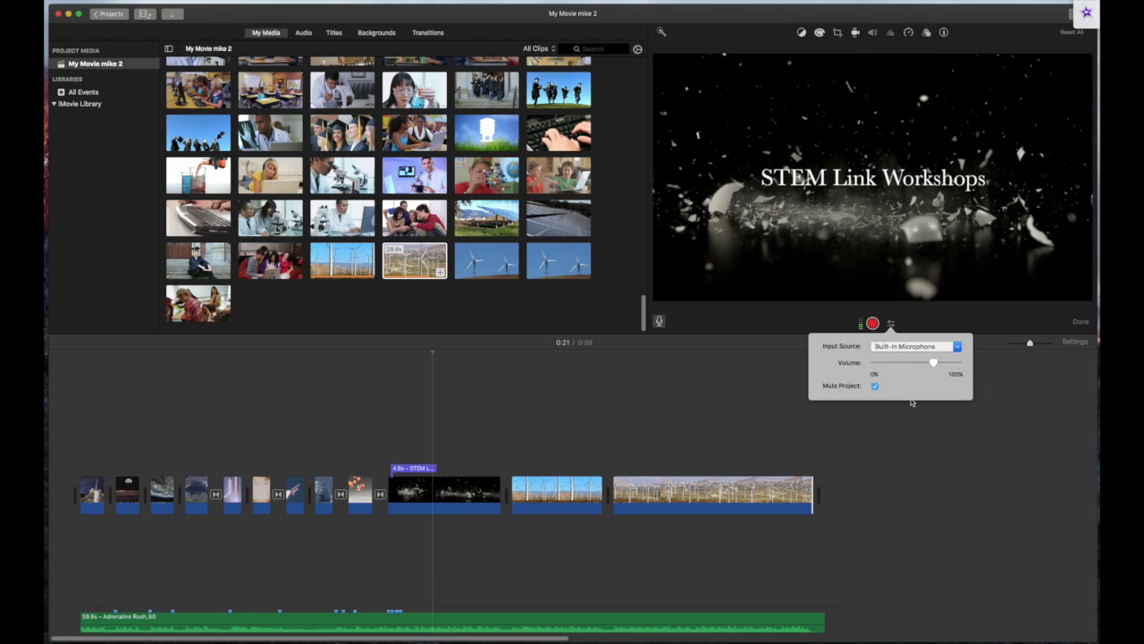
{"action": "left_click", "coordinate": [821, 327]}
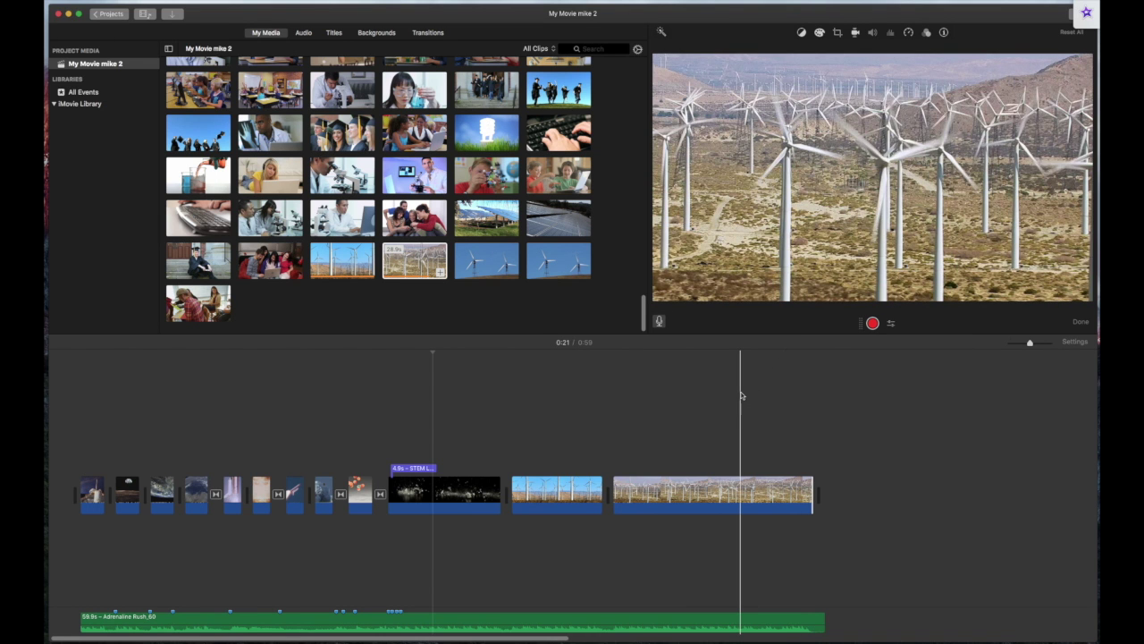
- Record a short voiceover over the second wind turbine clip, starting at 0:41
{"action": "left_click", "coordinate": [639, 355]}
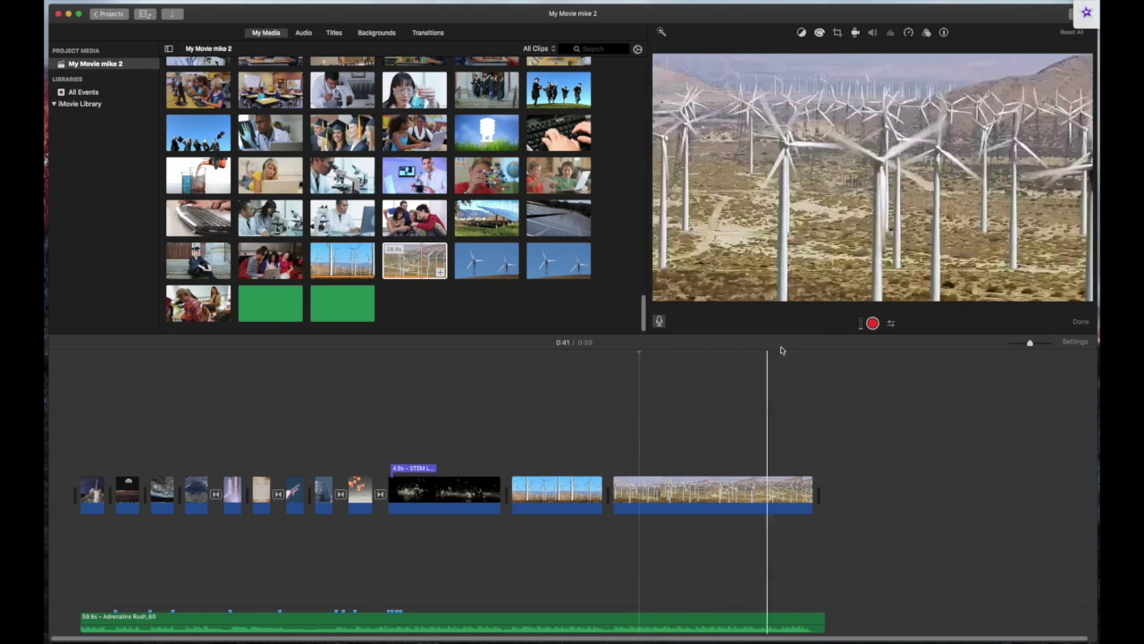
{"action": "left_click", "coordinate": [873, 324]}
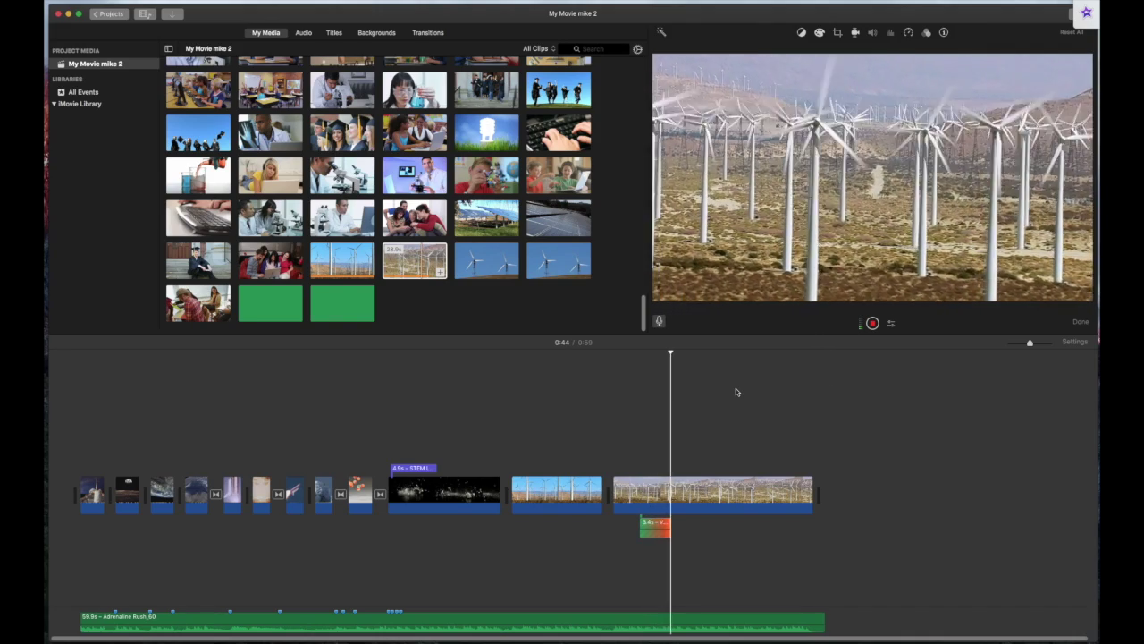
{"action": "left_click", "coordinate": [872, 324]}
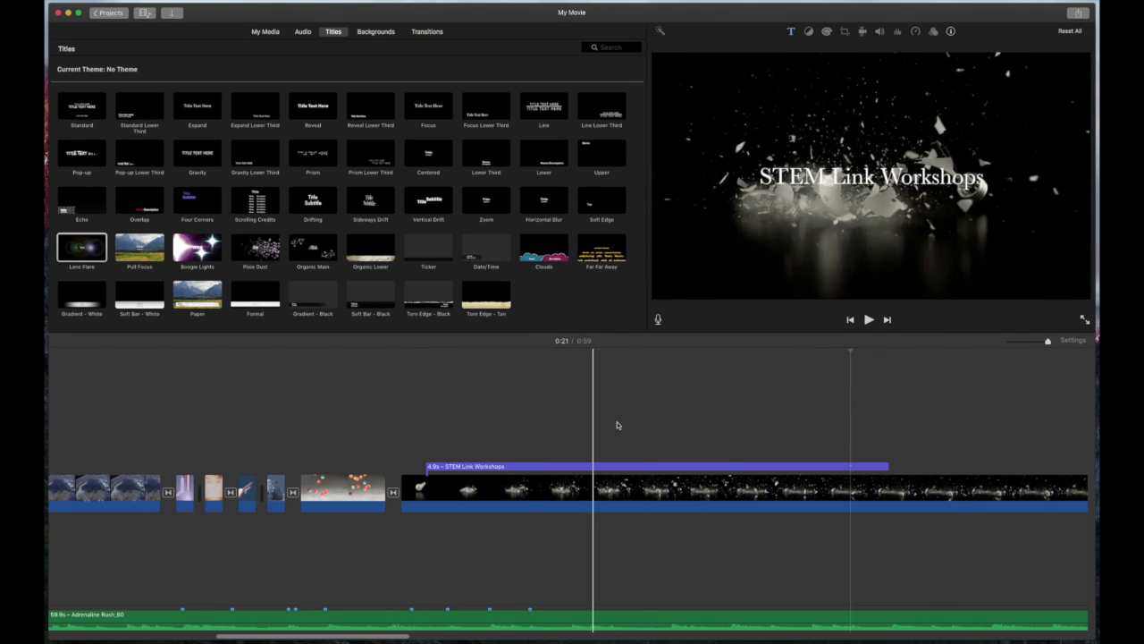
- Share the movie as a file and keep the export resolution at 720p
{"action": "left_click_drag", "start_coordinate": [1048, 344], "coordinate": [1028, 342]}
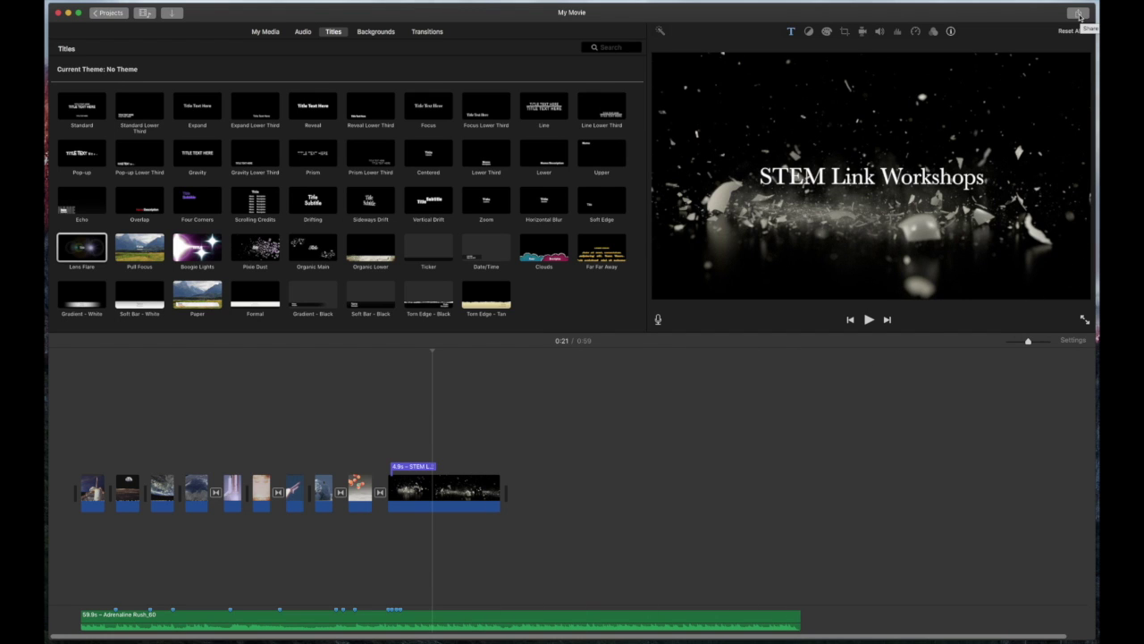
{"action": "left_click", "coordinate": [1081, 14]}
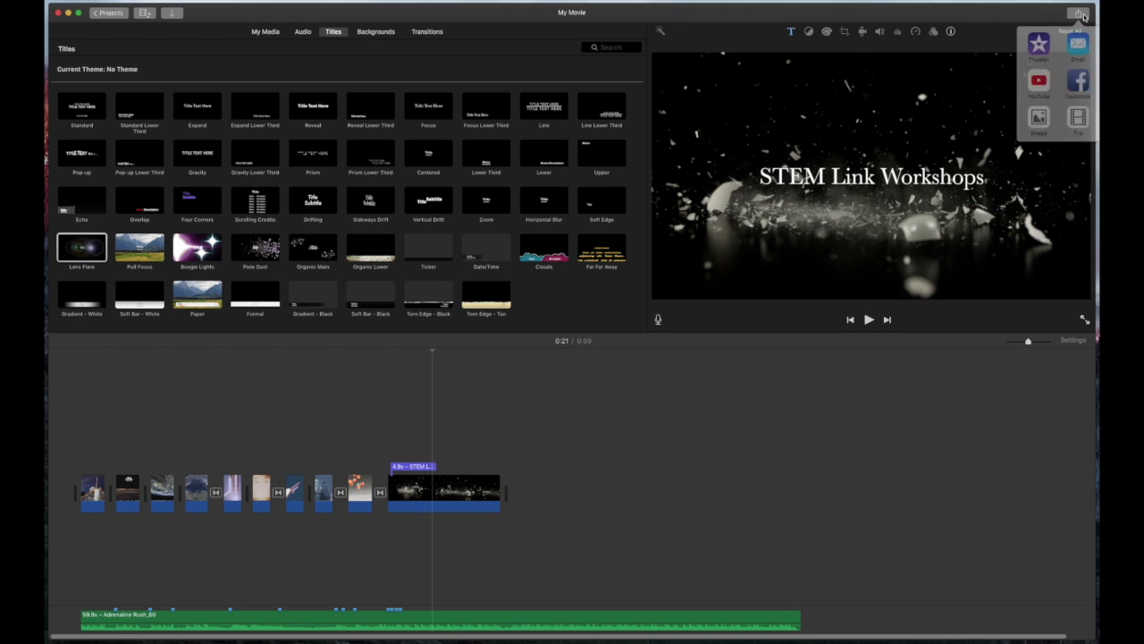
{"action": "left_click", "coordinate": [1078, 119]}
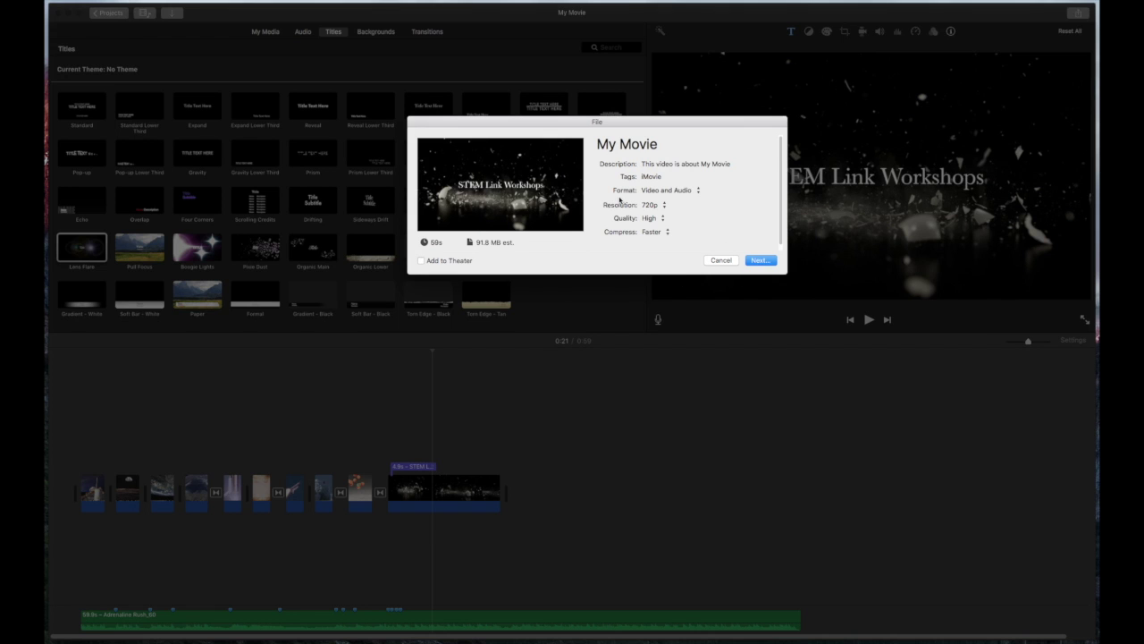
{"action": "left_click", "coordinate": [665, 208]}
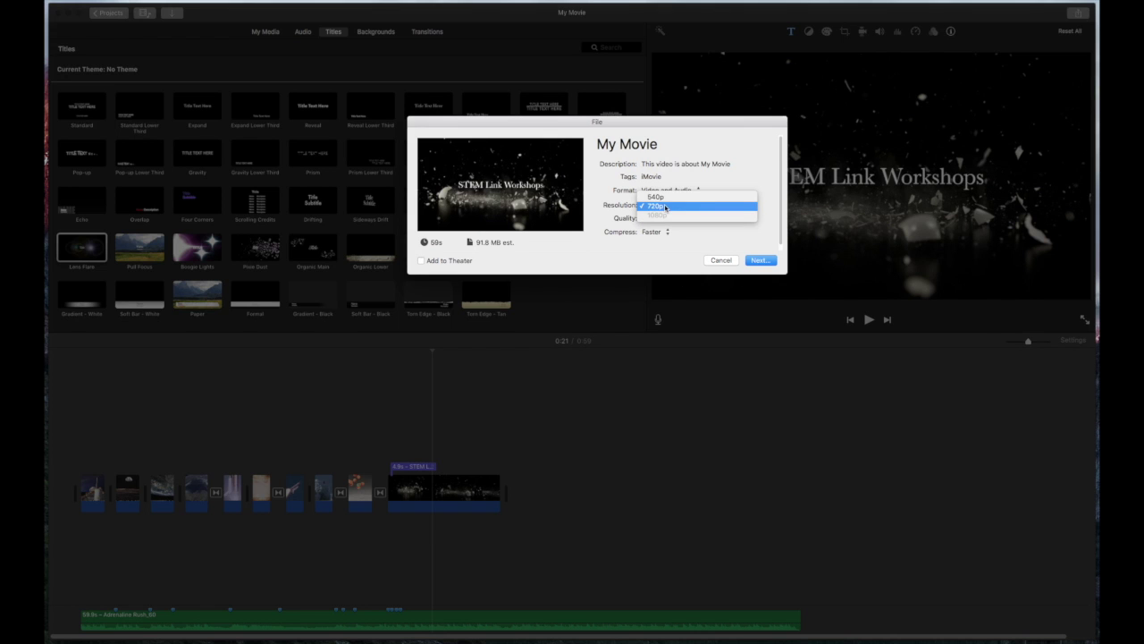
{"action": "left_click", "coordinate": [665, 207]}
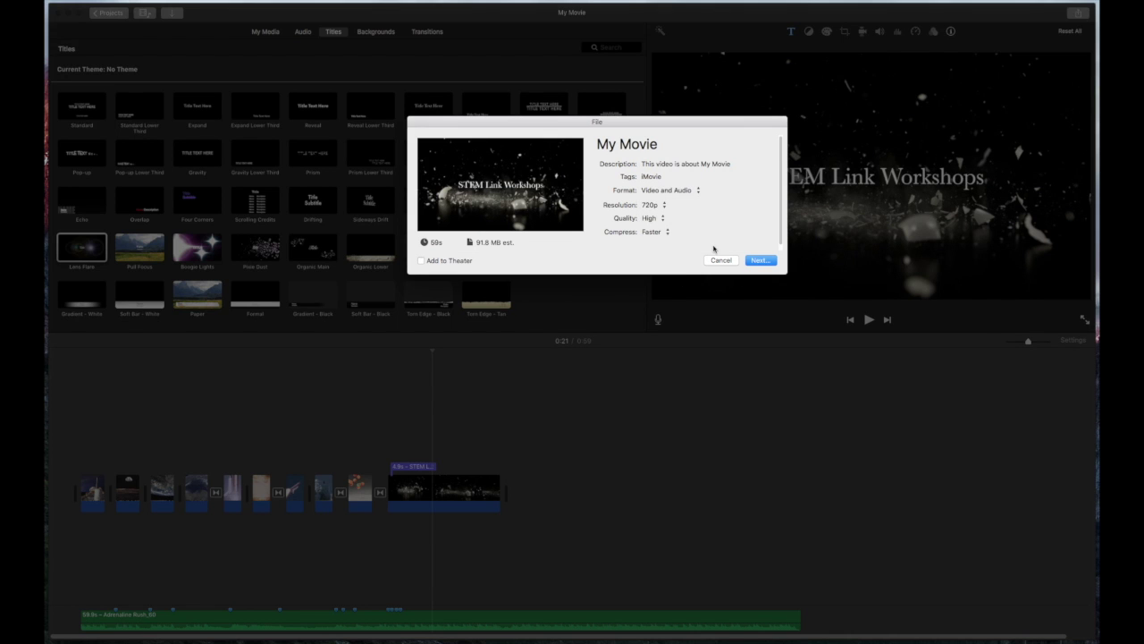
- Export the movie file to the Desktop under the name "Stem Link Promo"
{"action": "left_click", "coordinate": [758, 260]}
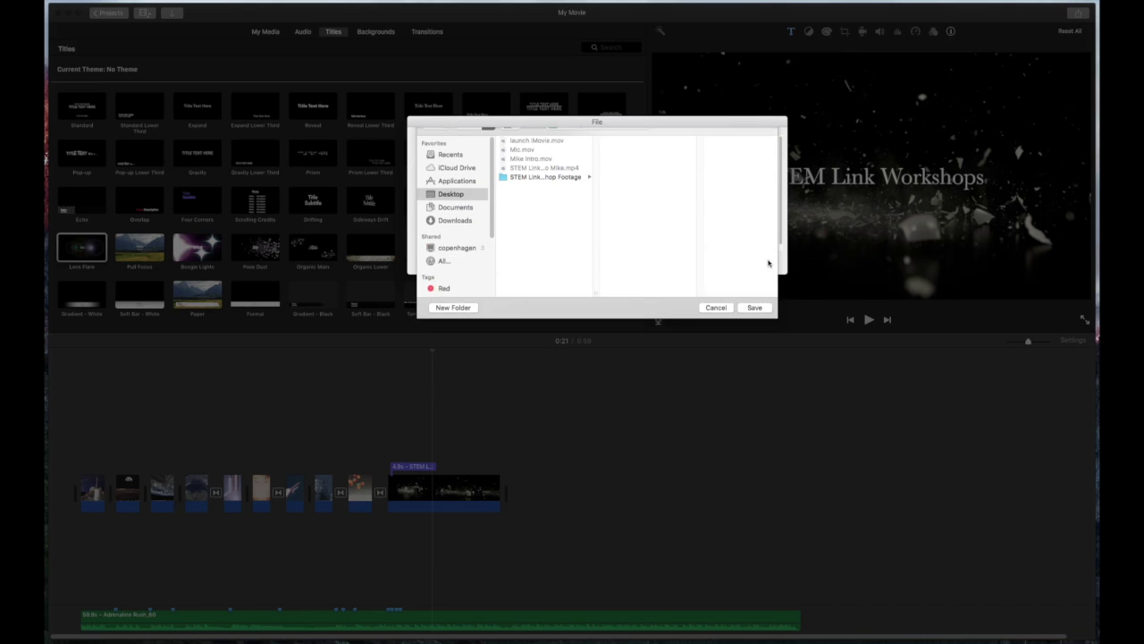
{"action": "left_click", "coordinate": [670, 145]}
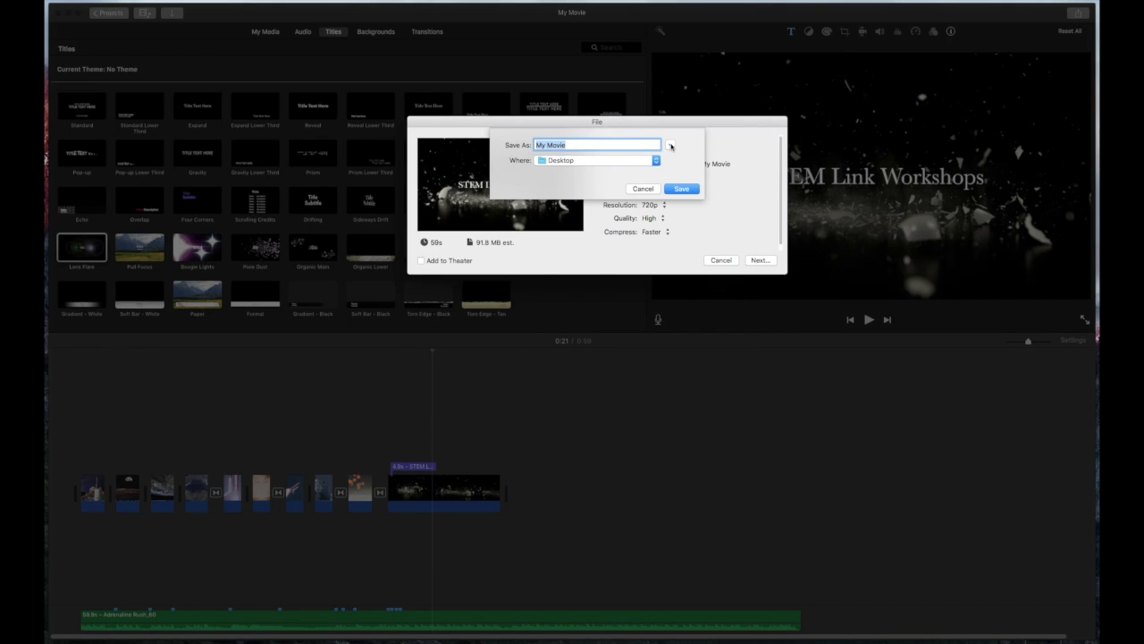
{"action": "left_click", "coordinate": [670, 146]}
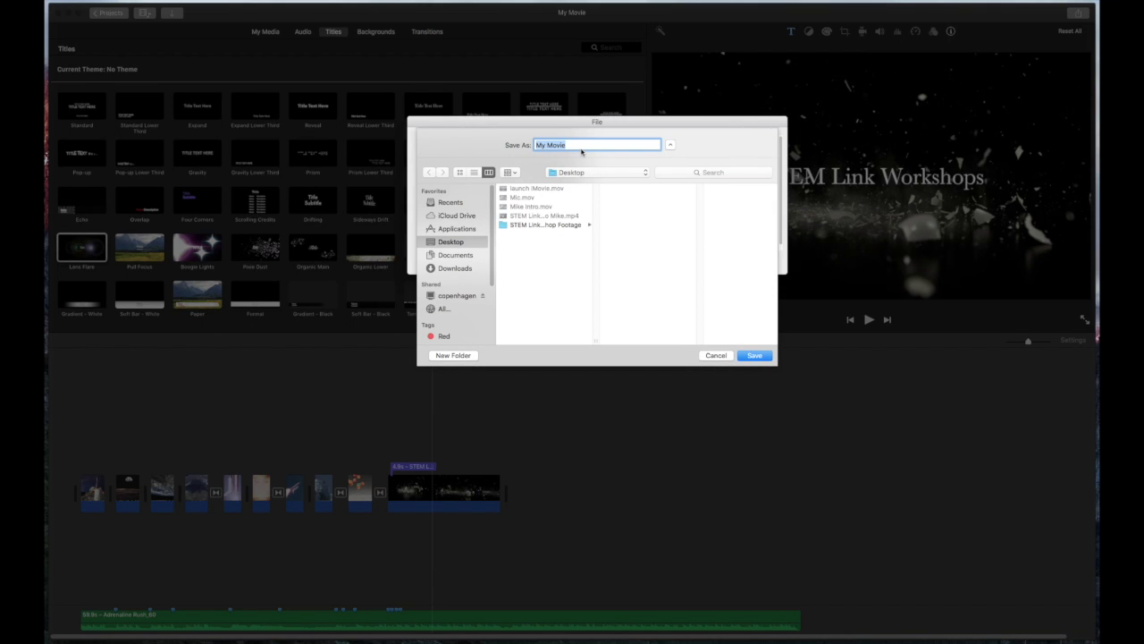
{"action": "type", "text": "Stem Link Promo"}
{"action": "left_click", "coordinate": [755, 355]}
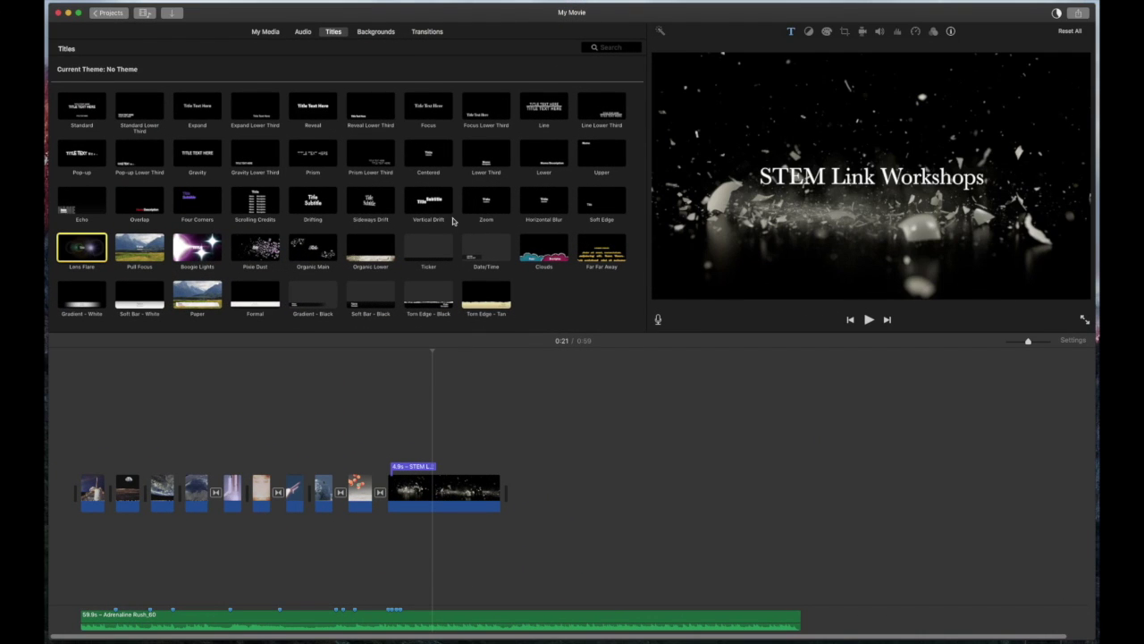
- Return to the projects overview, saving the project as "My Movie mike 2"
{"action": "left_click", "coordinate": [109, 12]}
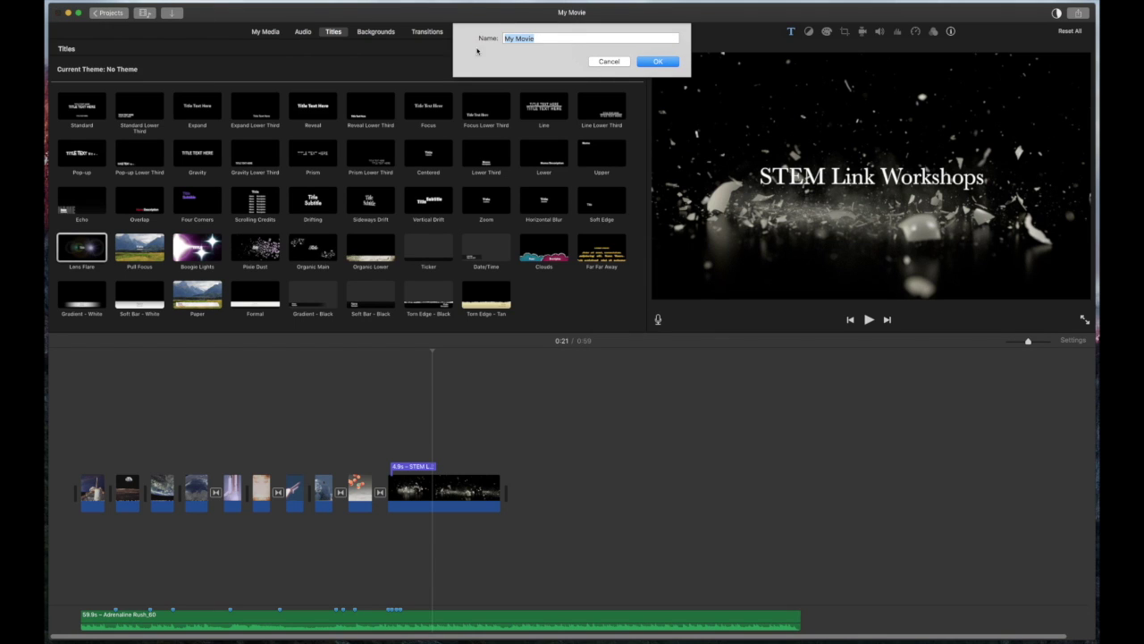
{"action": "left_click", "coordinate": [559, 39]}
{"action": "type", "text": "mike 2"}
{"action": "left_click", "coordinate": [657, 62]}
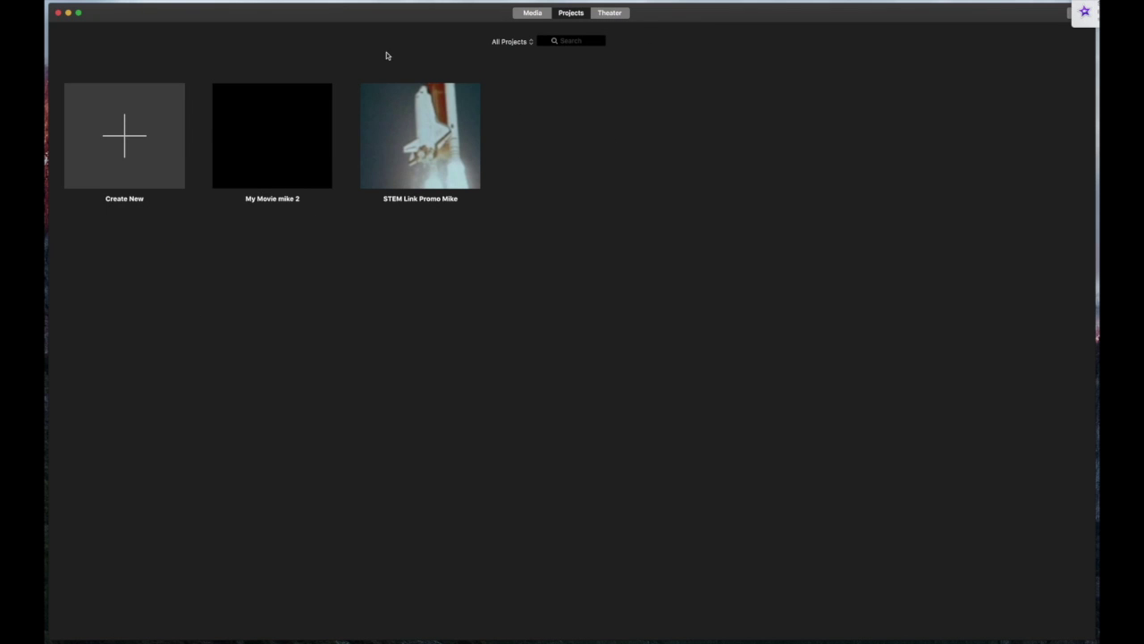
- Start a new trailer project and look through the available trailer templates
{"action": "left_click", "coordinate": [129, 140]}
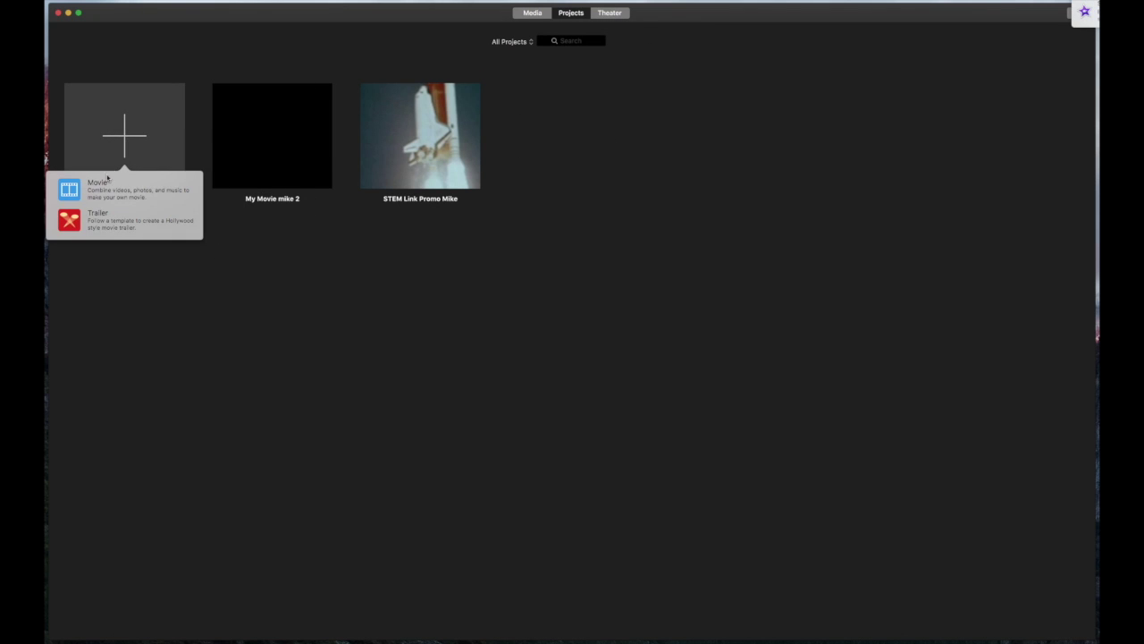
{"action": "left_click", "coordinate": [101, 222]}
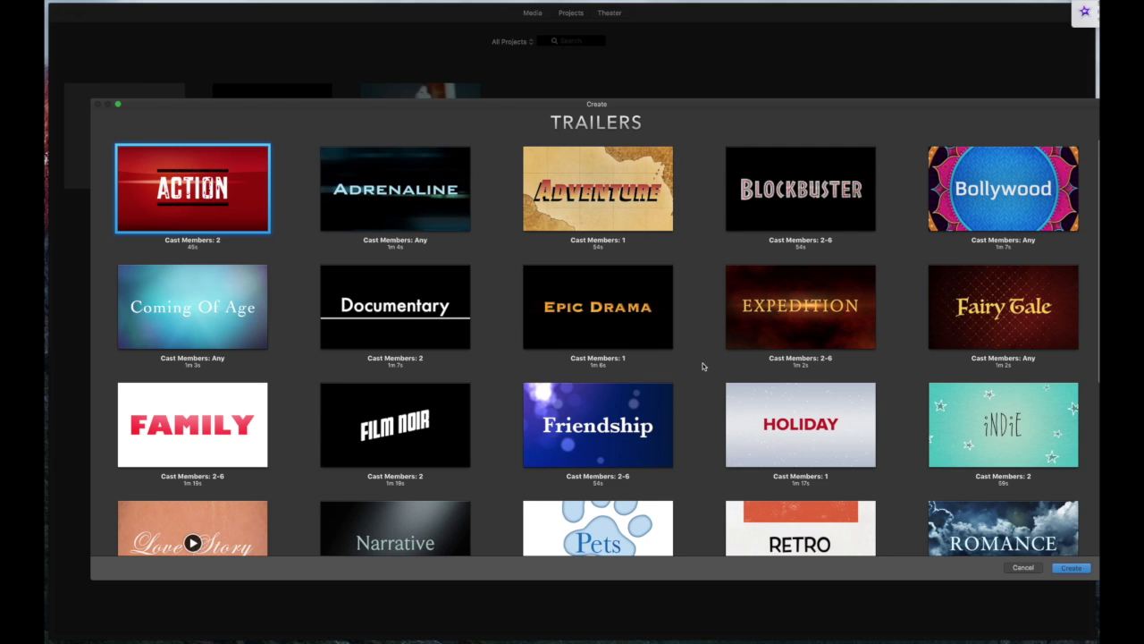
{"action": "scroll", "coordinate": [702, 367], "scroll_direction": "down", "scroll_amount": 5}
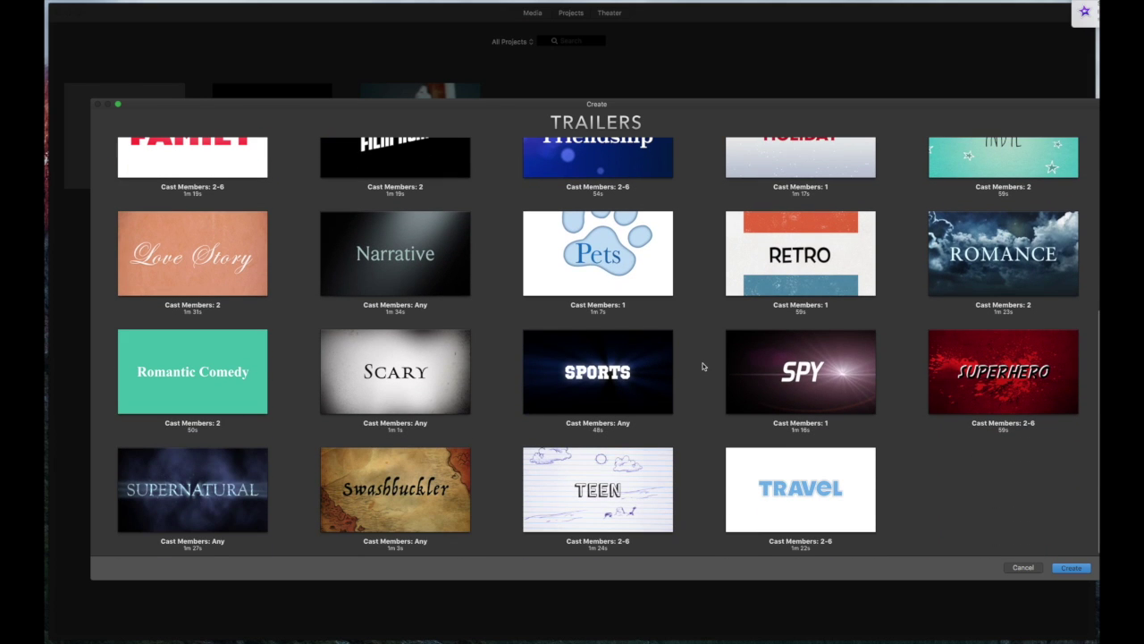
- Preview the Spy trailer template, stop it, and close the template gallery without creating a trailer
{"action": "left_click", "coordinate": [757, 367]}
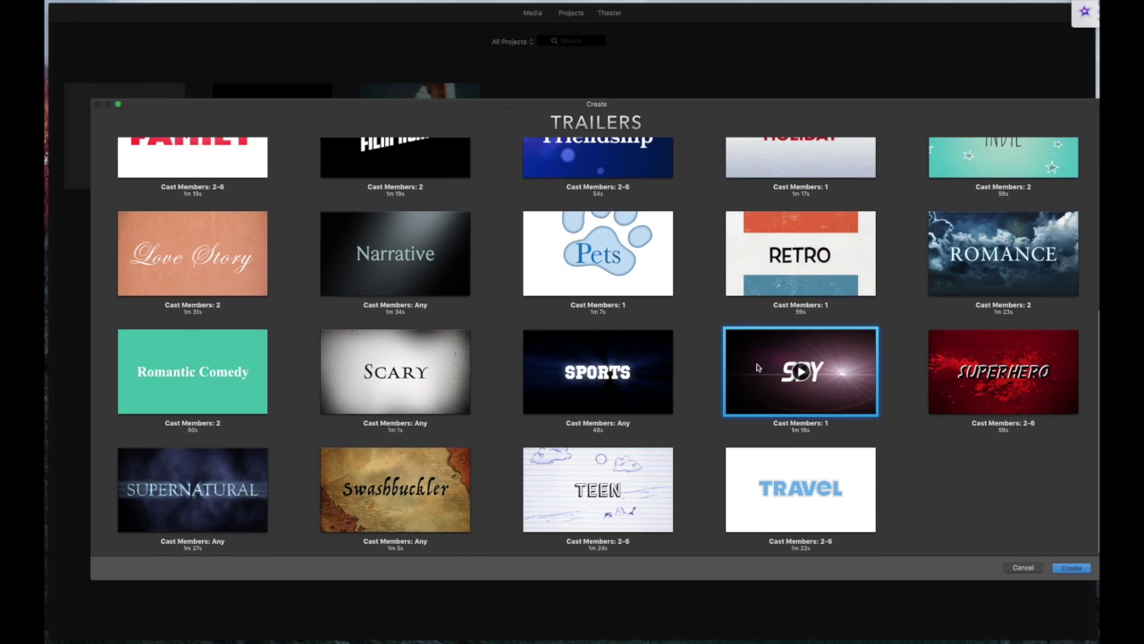
{"action": "left_click", "coordinate": [800, 372]}
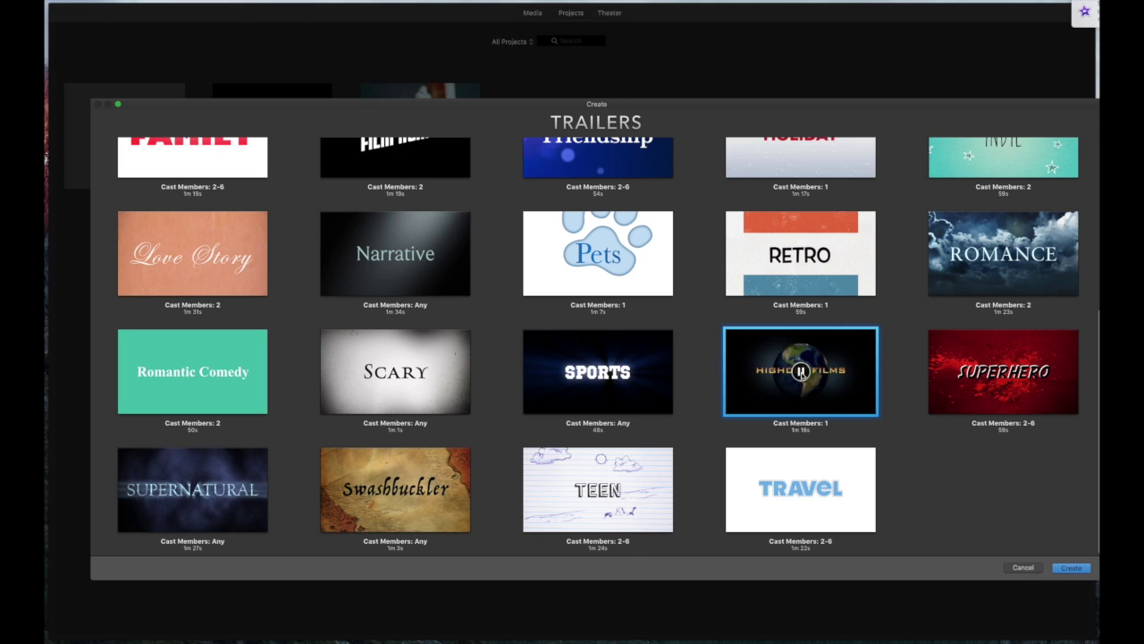
{"action": "left_click", "coordinate": [802, 373]}
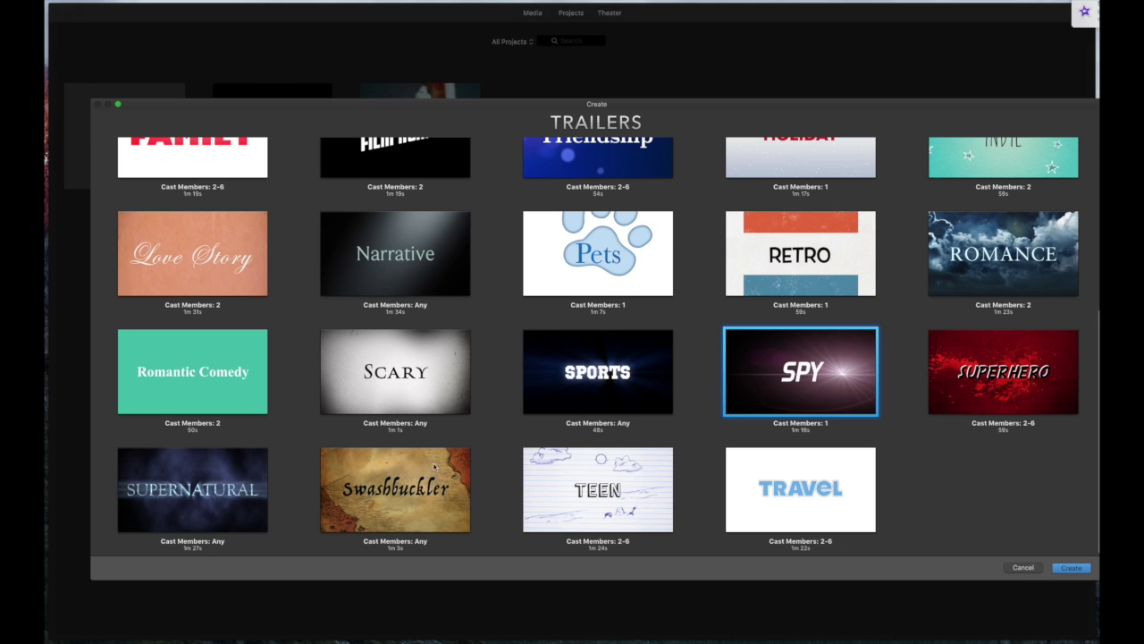
{"action": "scroll", "coordinate": [450, 391], "scroll_direction": "up", "scroll_amount": 5}
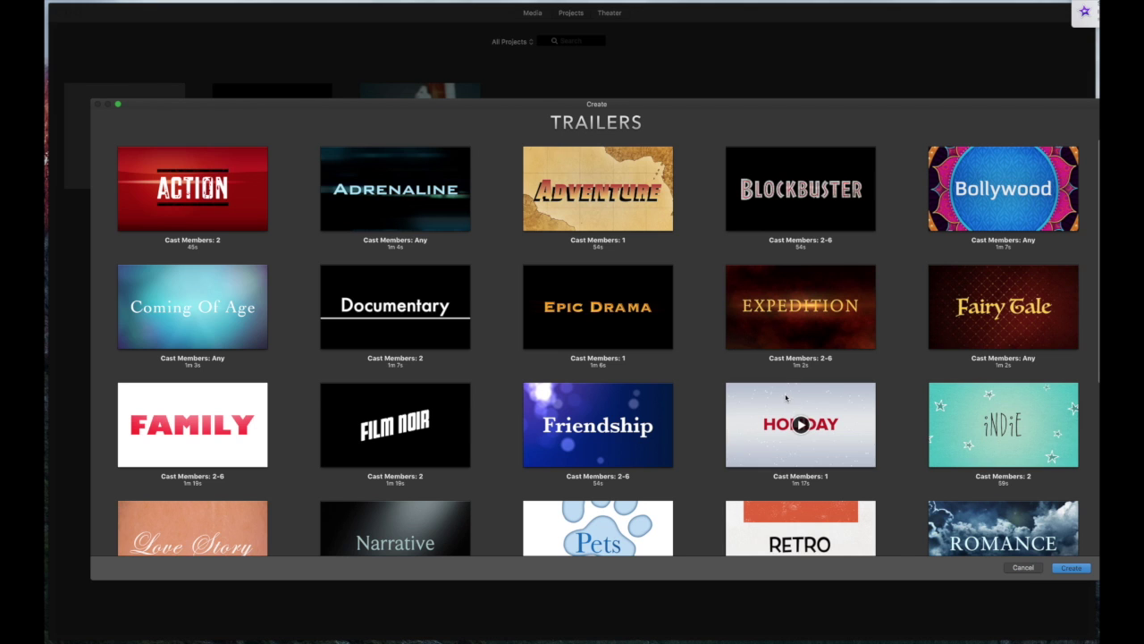
{"action": "left_click", "coordinate": [1026, 569]}
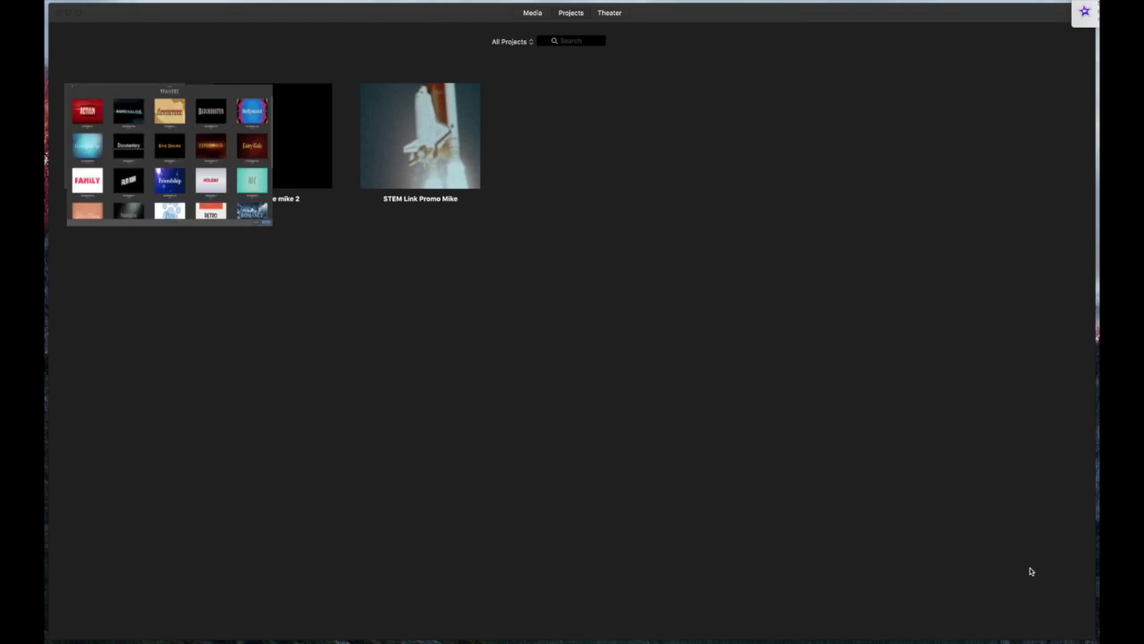